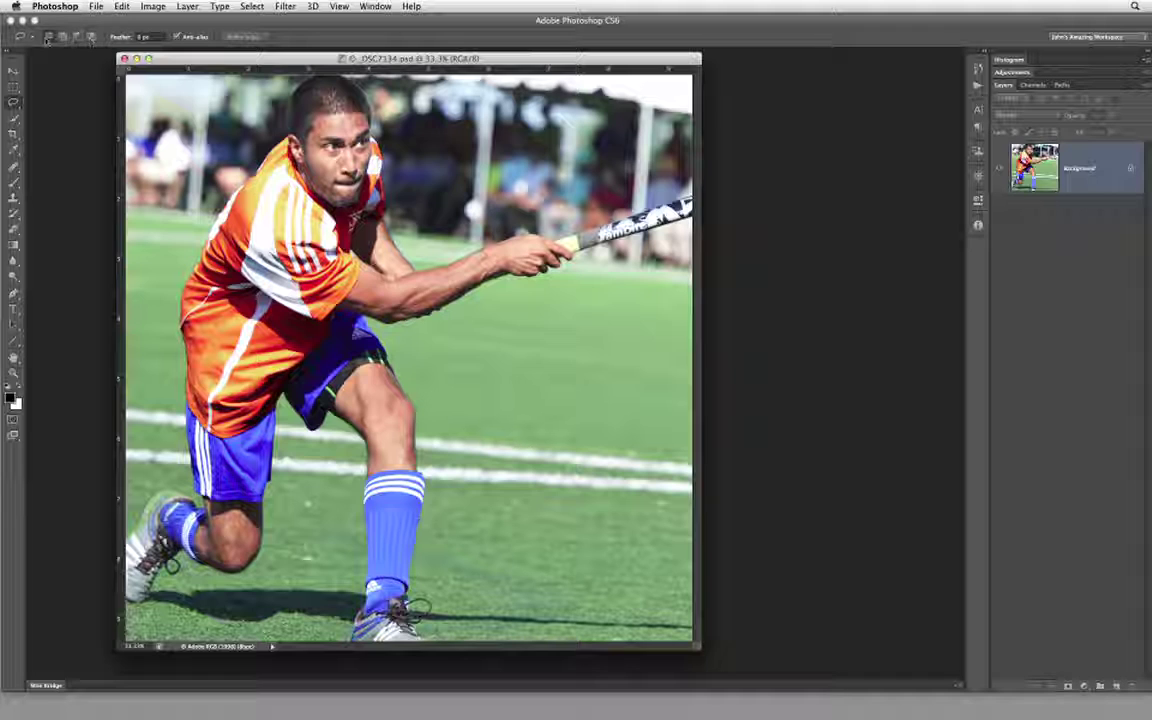
# - Draw a rough Lasso selection around the player's orange jersey with no feather
pyautogui.click(63, 37)
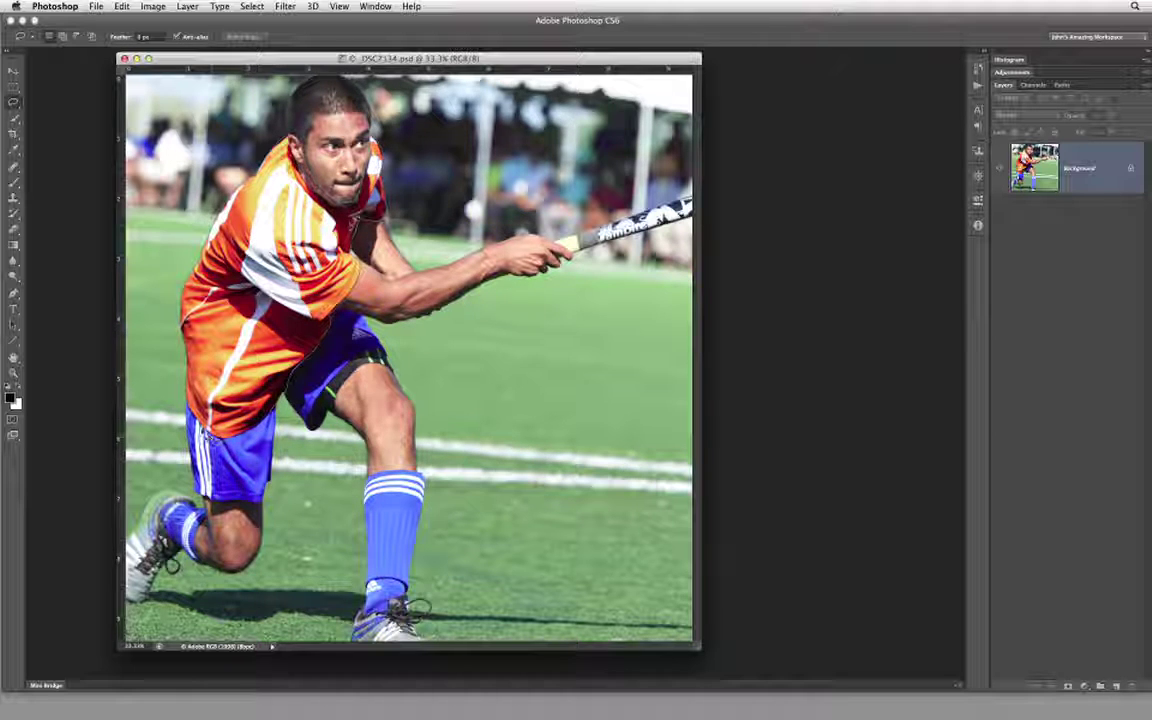
pyautogui.doubleClick(184, 395)
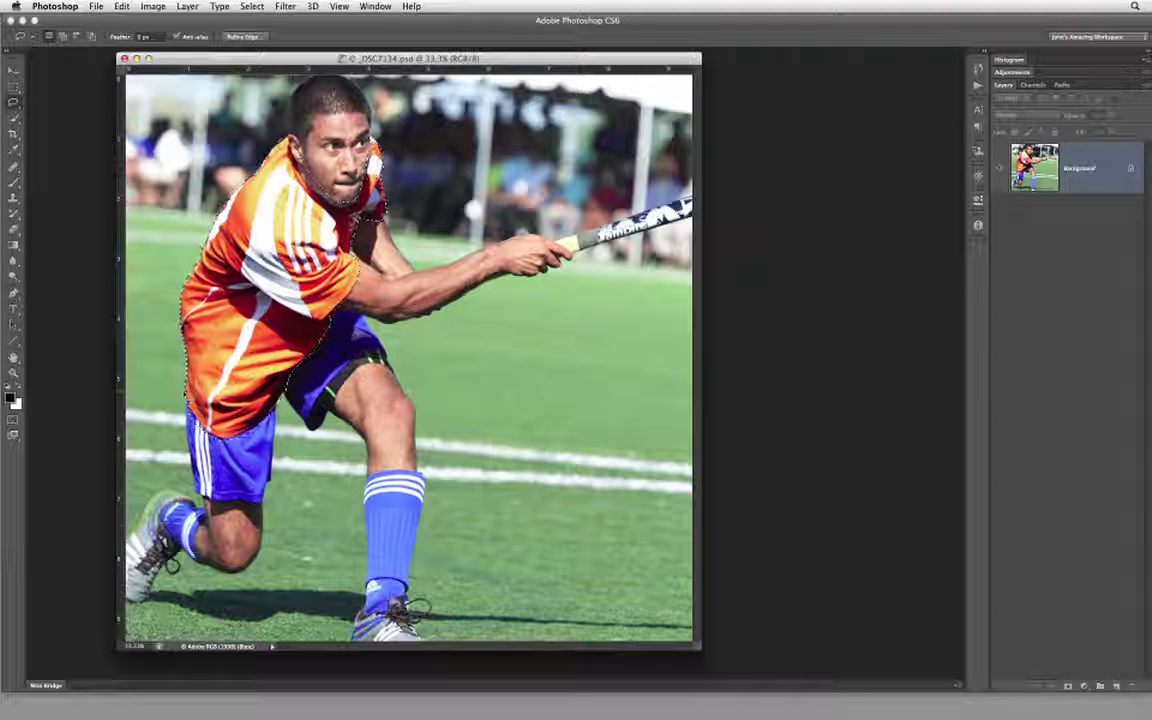
# - Refine the Lasso selection along the back edge of the jersey, adding missed fabric and subtracting grass
pyautogui.press('super+equal')
pyautogui.press('super+equal')
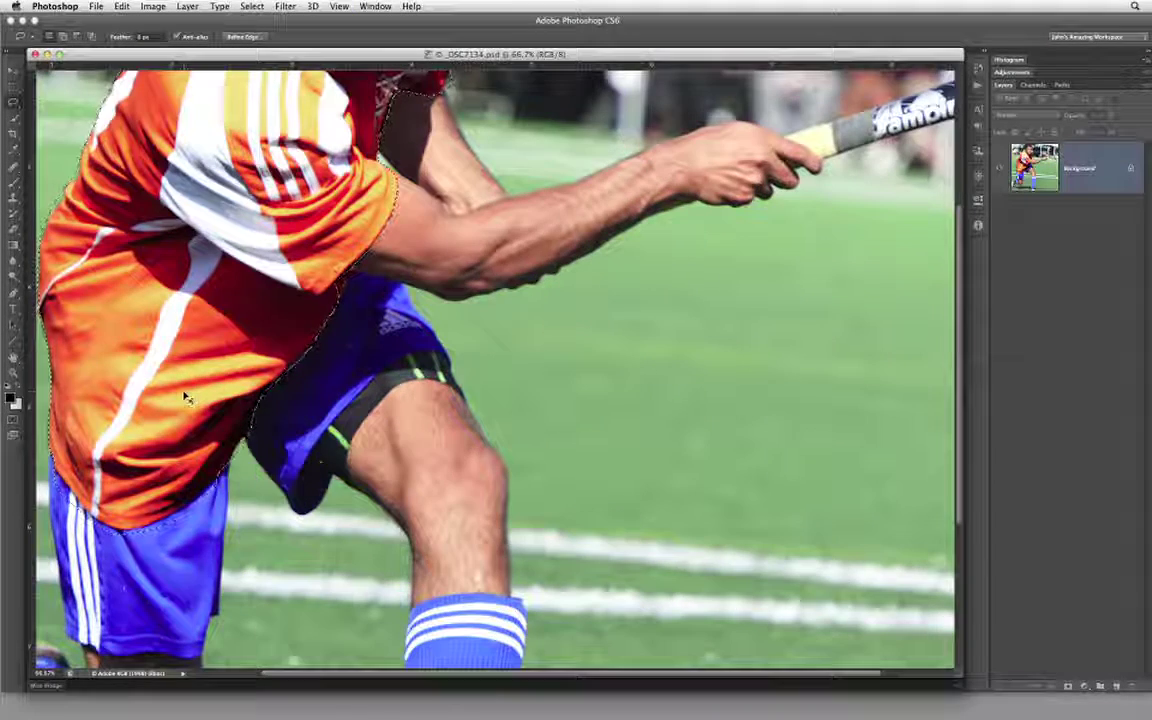
pyautogui.press('super+equal')
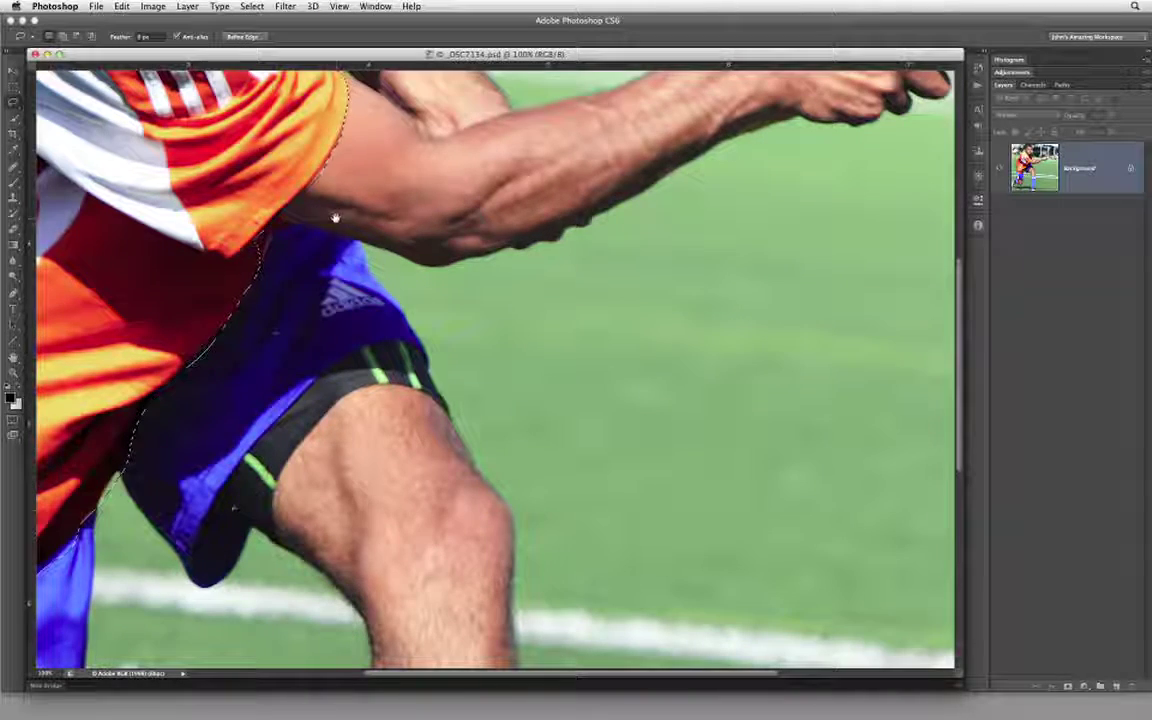
pyautogui.hscroll(-3, 488, 241)
pyautogui.hscroll(-10, 488, 241)
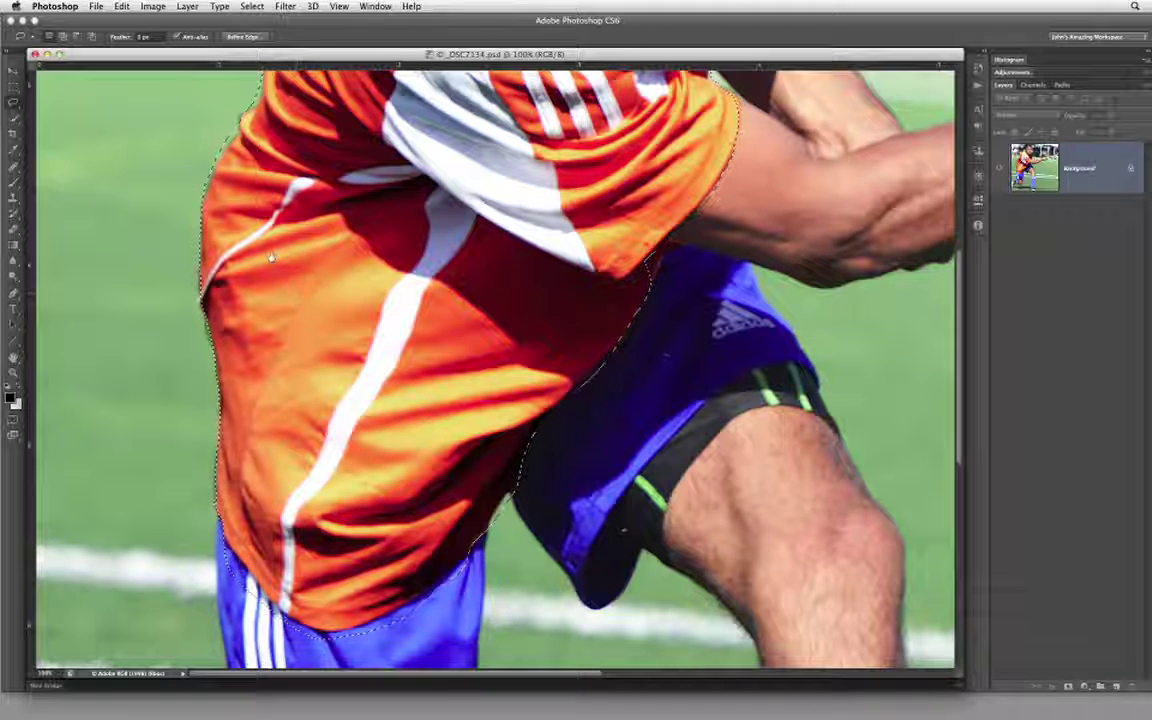
pyautogui.scroll(3, 298, 296)
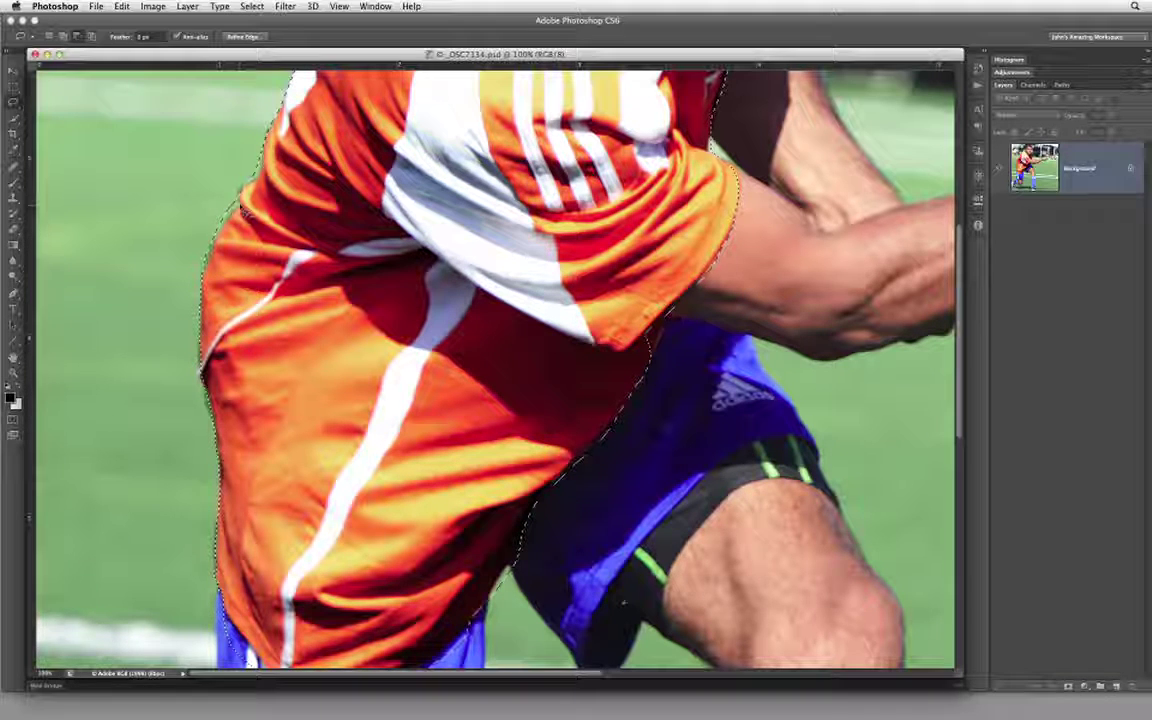
pyautogui.moveTo(188, 255); pyautogui.dragTo(190, 293)
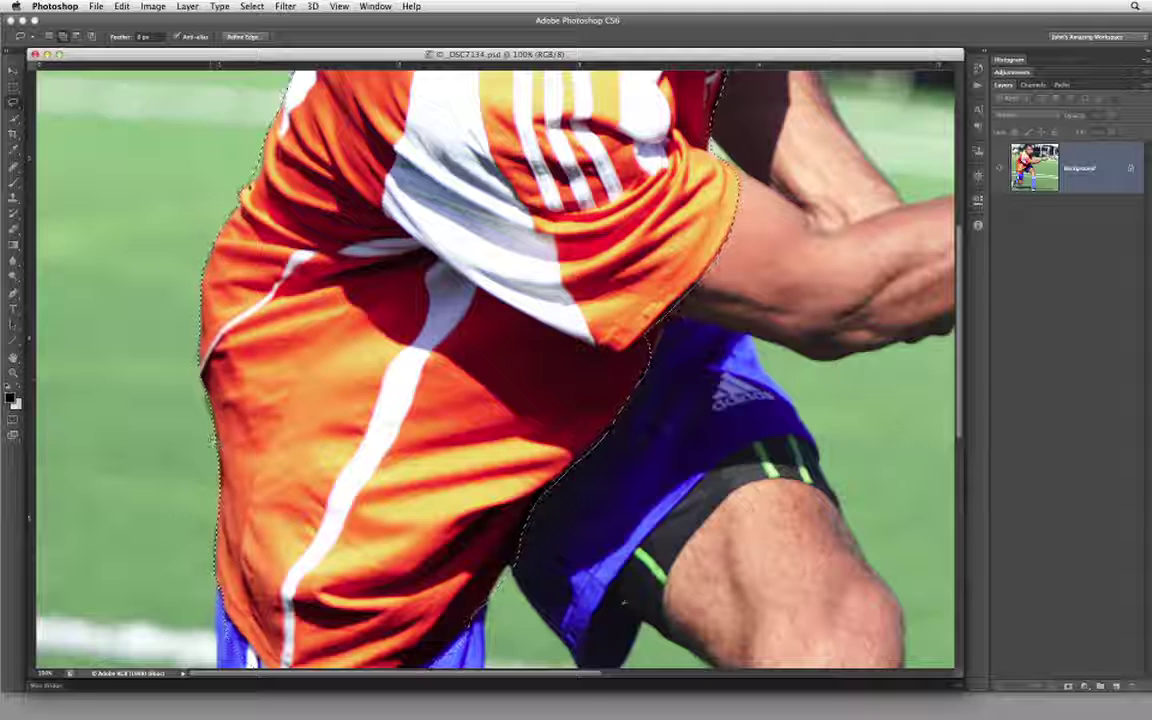
# - Clean up the jersey selection around the shoulders, collar and front sleeve, excluding the player's face and arm
pyautogui.scroll(5, 283, 345)
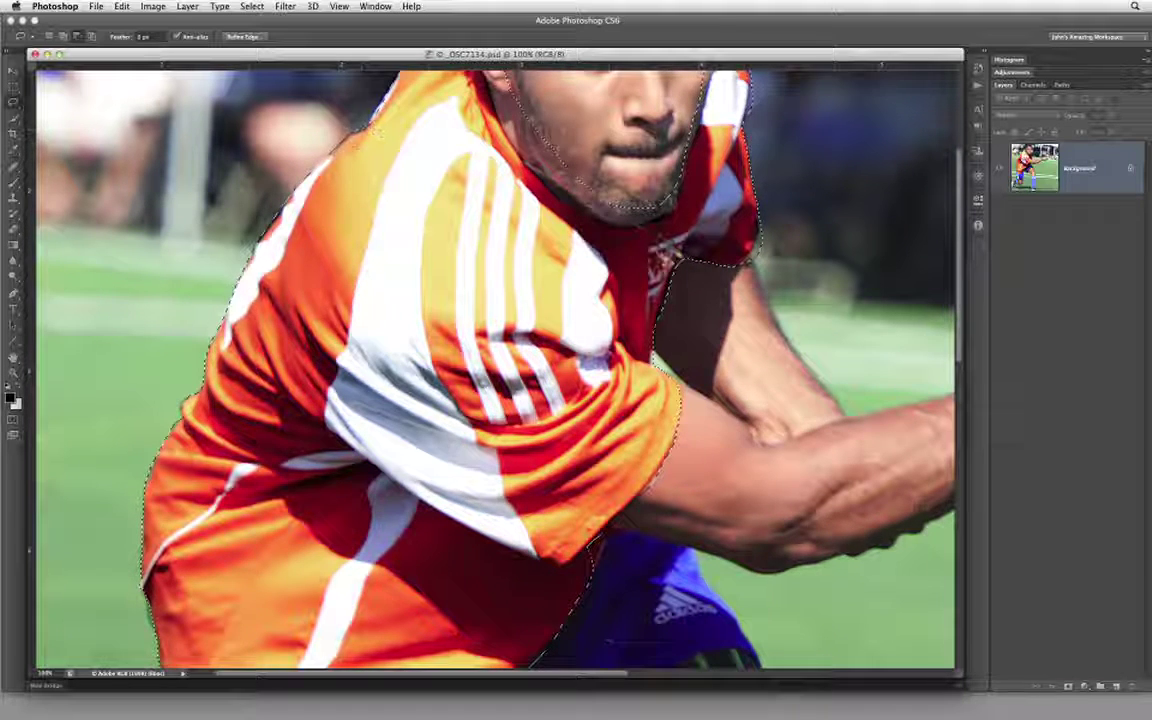
pyautogui.moveTo(386, 105); pyautogui.dragTo(342, 368)
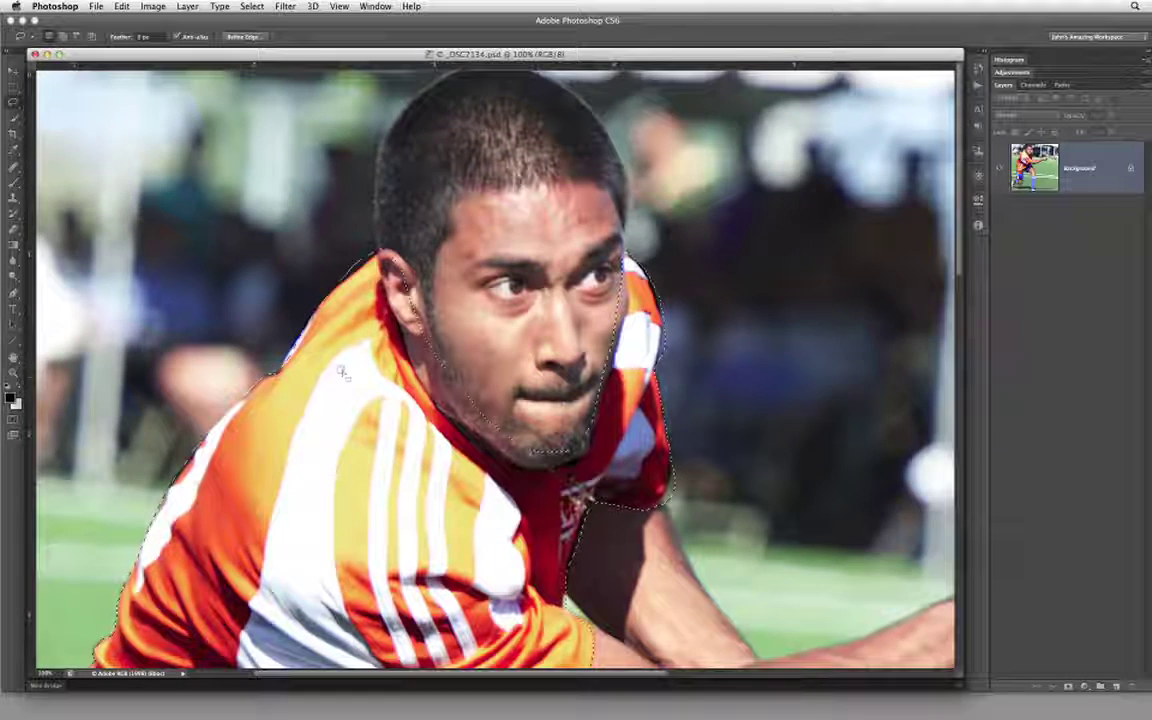
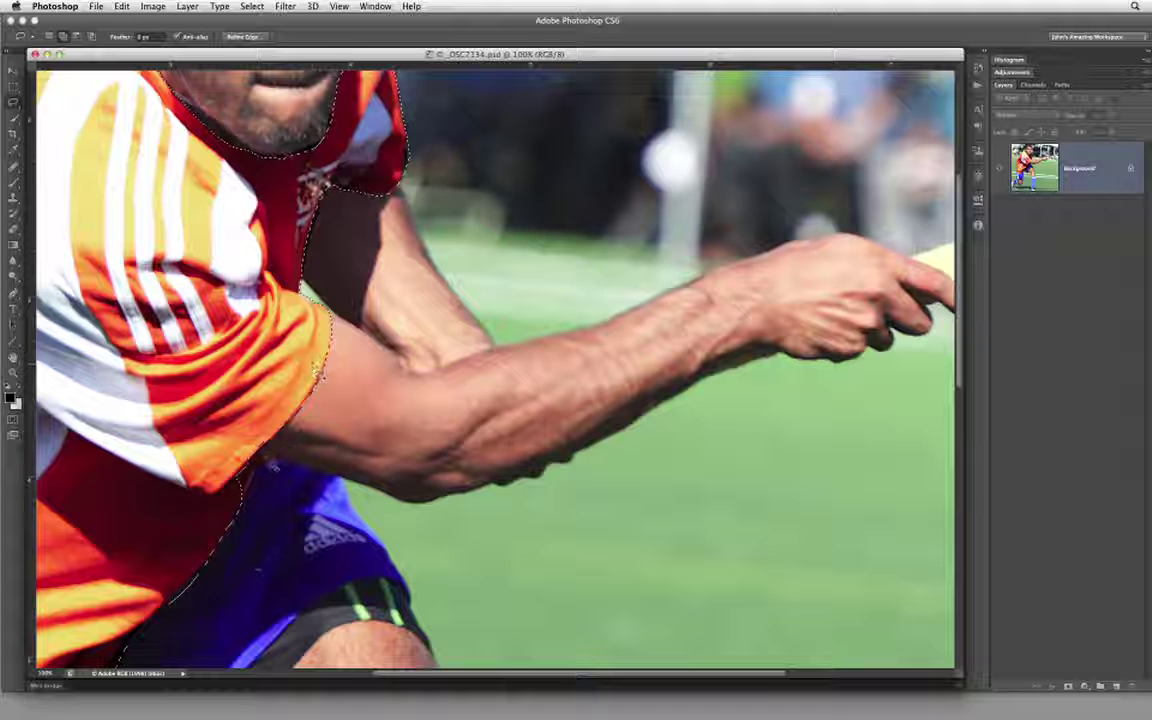
pyautogui.moveTo(318, 372)
pyautogui.mouseDown()
pyautogui.moveTo(305, 448)
pyautogui.moveTo(265, 468)
pyautogui.moveTo(283, 440)
pyautogui.moveTo(272, 395)
pyautogui.moveTo(288, 420)
pyautogui.moveTo(250, 410)
pyautogui.moveTo(369, 475)
pyautogui.moveTo(425, 248)
pyautogui.moveTo(470, 152)
pyautogui.moveTo(470, 176)
pyautogui.mouseUp()
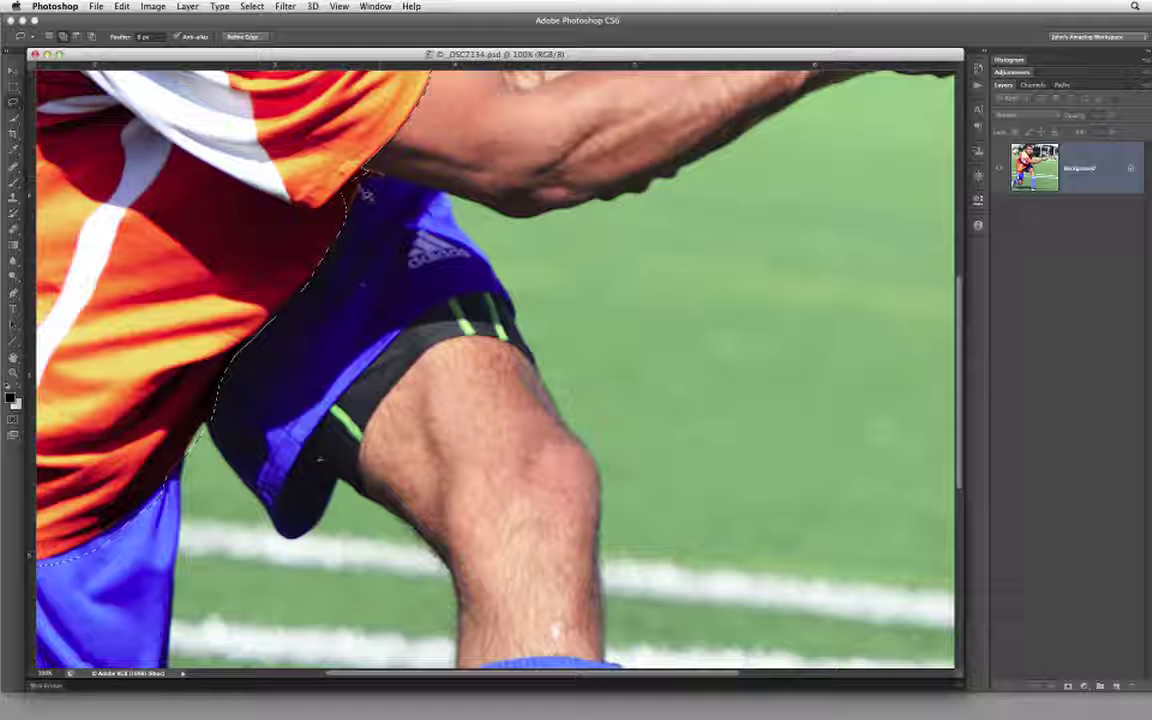
# - Refine the jersey selection along the border with the blue shorts and around the bottom hem
pyautogui.moveTo(366, 175); pyautogui.dragTo(308, 232)
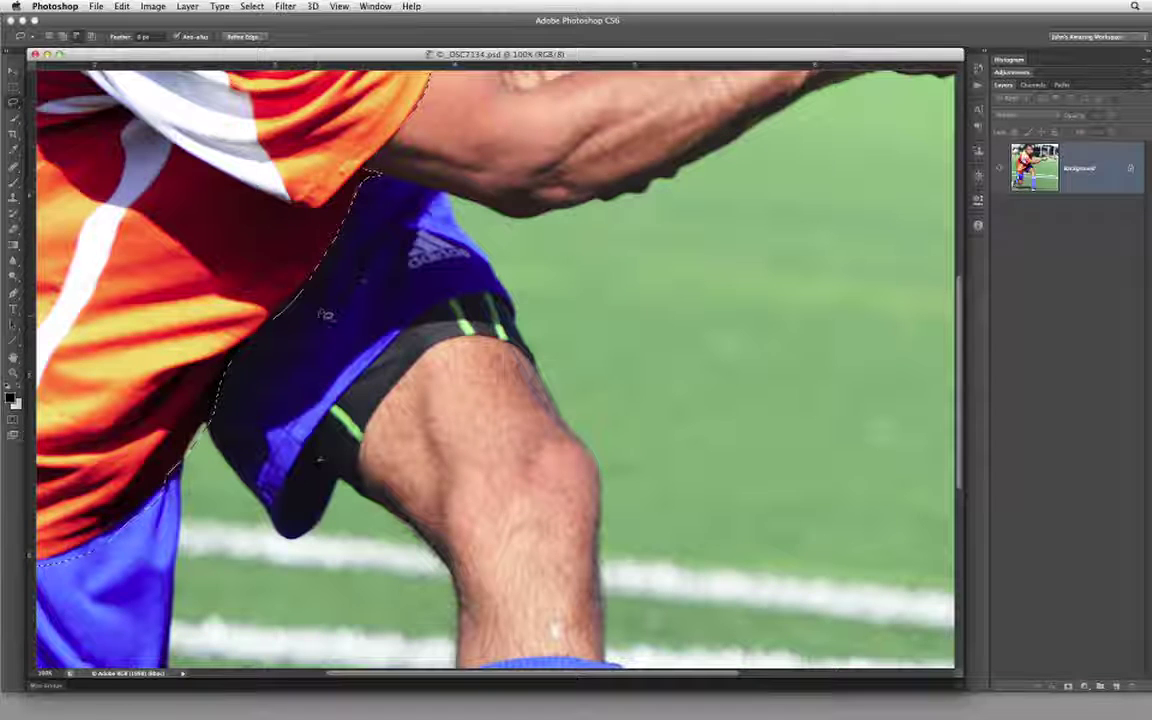
pyautogui.moveTo(346, 235); pyautogui.dragTo(331, 264)
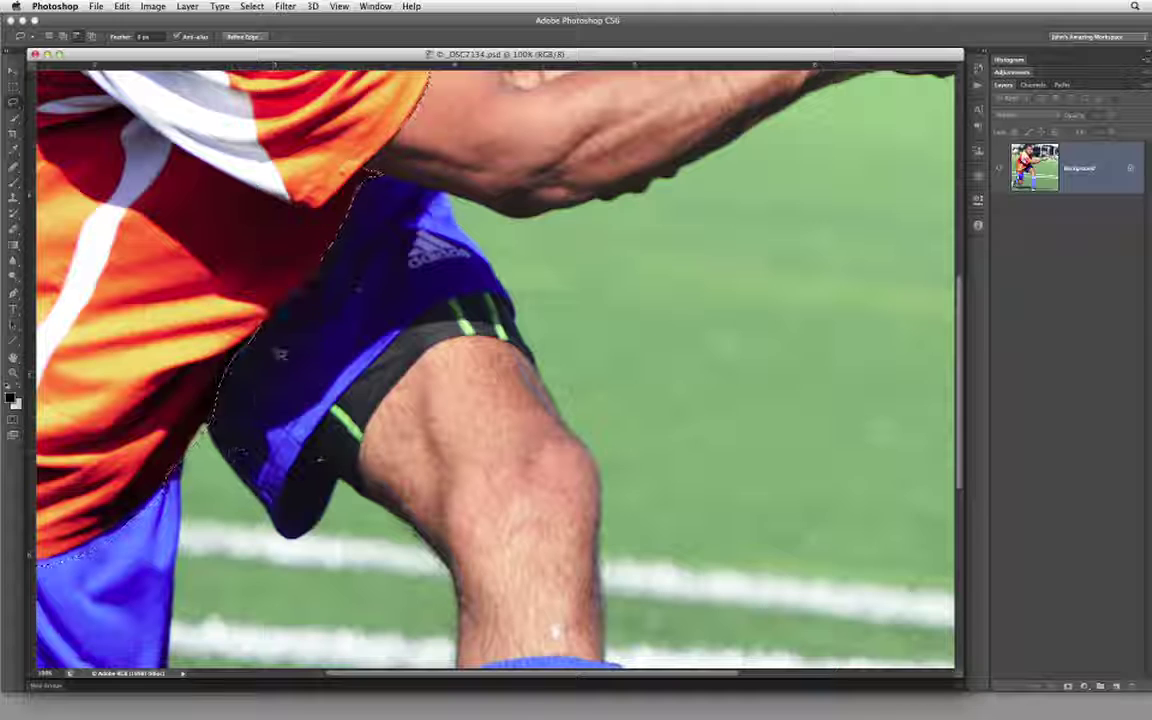
pyautogui.moveTo(280, 353)
pyautogui.mouseDown()
pyautogui.moveTo(207, 428)
pyautogui.moveTo(370, 90)
pyautogui.moveTo(362, 66)
pyautogui.mouseUp()
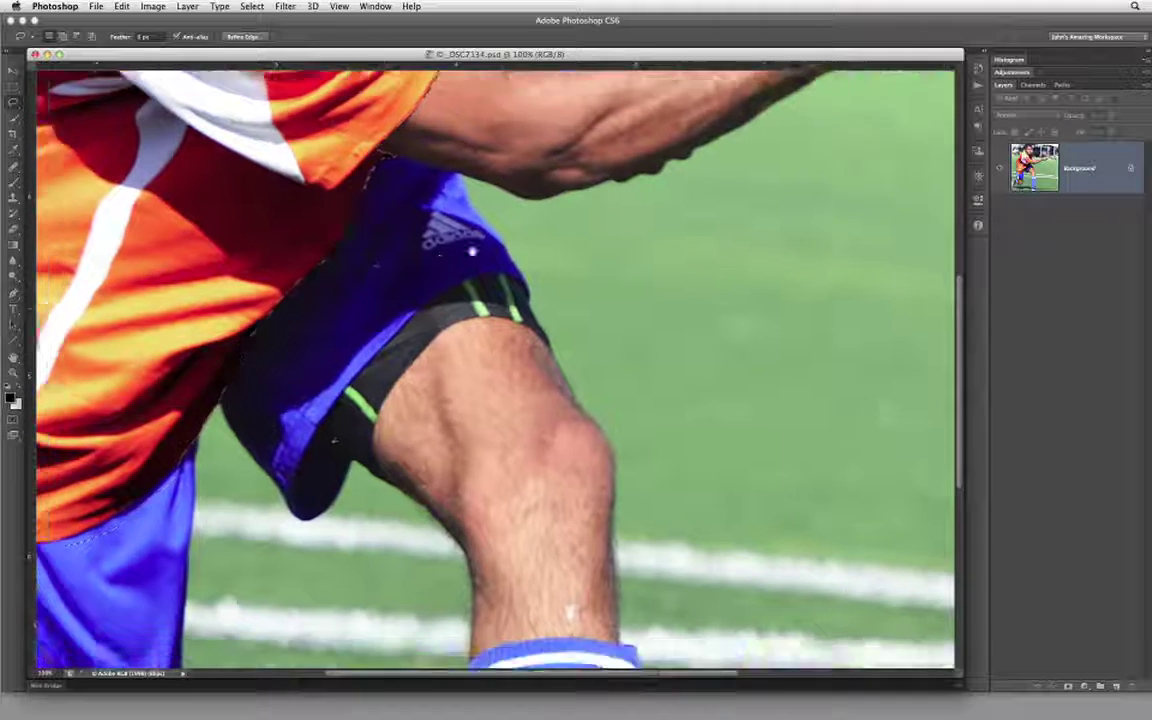
pyautogui.moveTo(472, 252)
pyautogui.mouseDown()
pyautogui.moveTo(430, 290)
pyautogui.moveTo(365, 262)
pyautogui.moveTo(404, 286)
pyautogui.moveTo(400, 220)
pyautogui.moveTo(438, 248)
pyautogui.moveTo(372, 310)
pyautogui.moveTo(272, 357)
pyautogui.moveTo(380, 350)
pyautogui.moveTo(452, 278)
pyautogui.mouseUp()
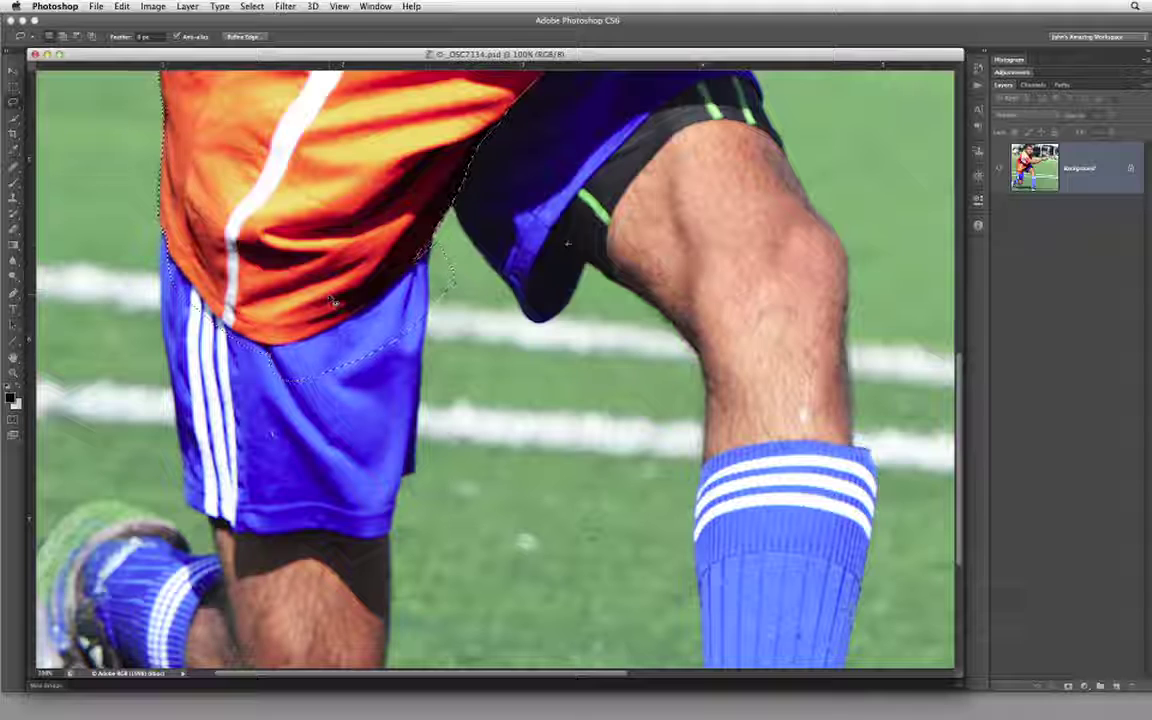
pyautogui.moveTo(333, 300)
pyautogui.mouseDown()
pyautogui.moveTo(405, 185)
pyautogui.moveTo(437, 248)
pyautogui.moveTo(417, 263)
pyautogui.mouseUp()
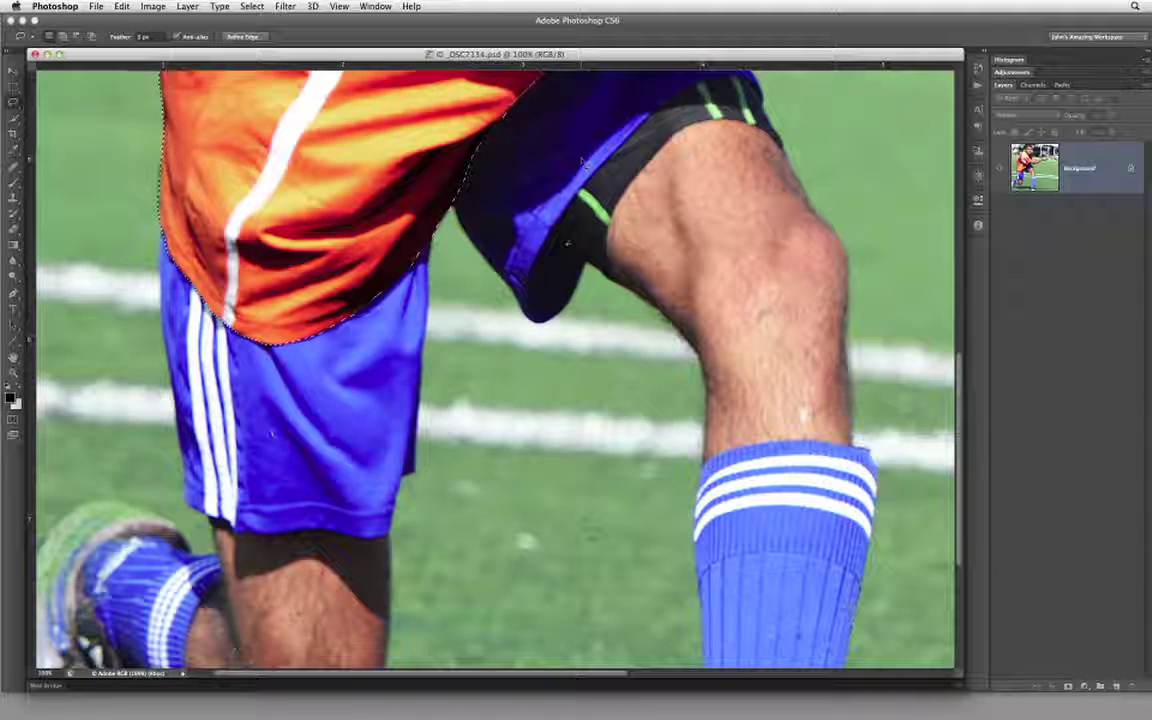
# - Smooth the jersey selection with a sample radius of 2 pixels
pyautogui.press('super+minus')
pyautogui.press('super+minus')
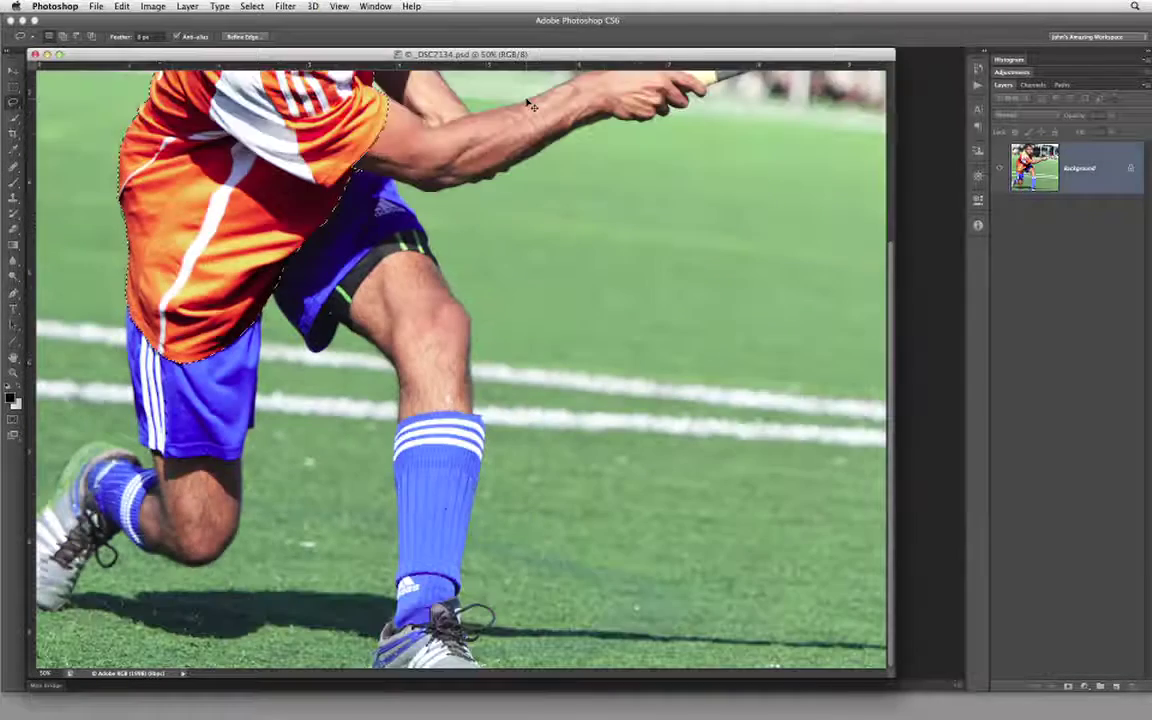
pyautogui.scroll(5, 556, 398)
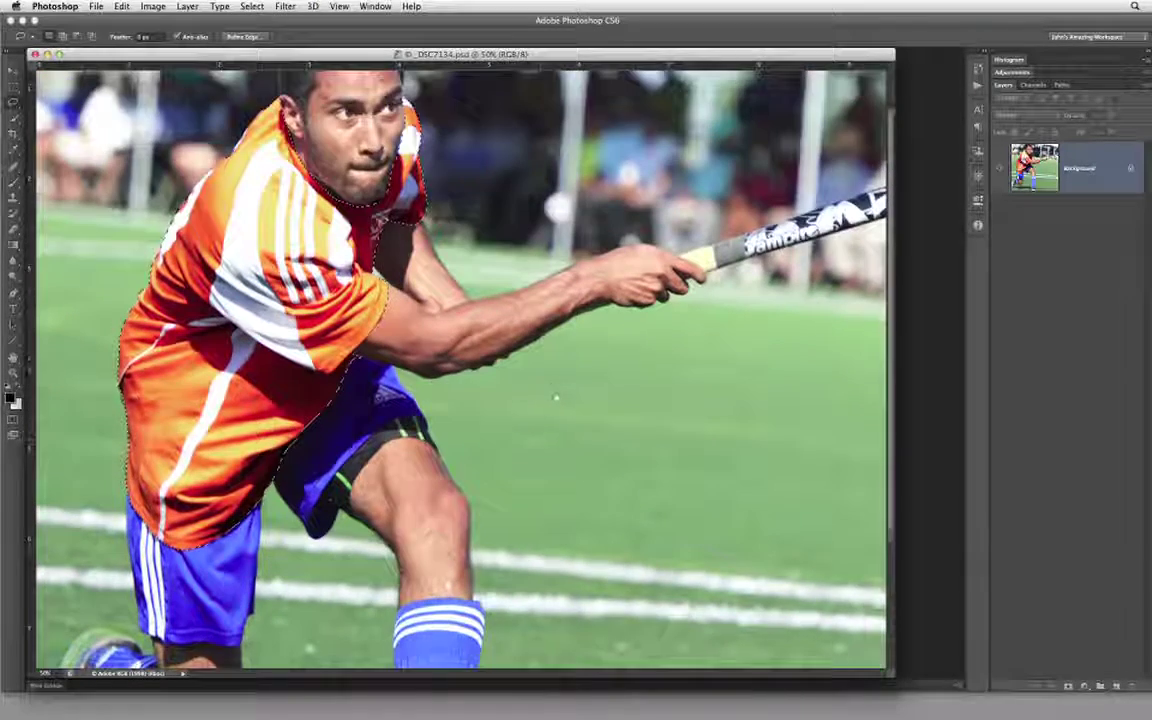
pyautogui.scroll(2, 556, 398)
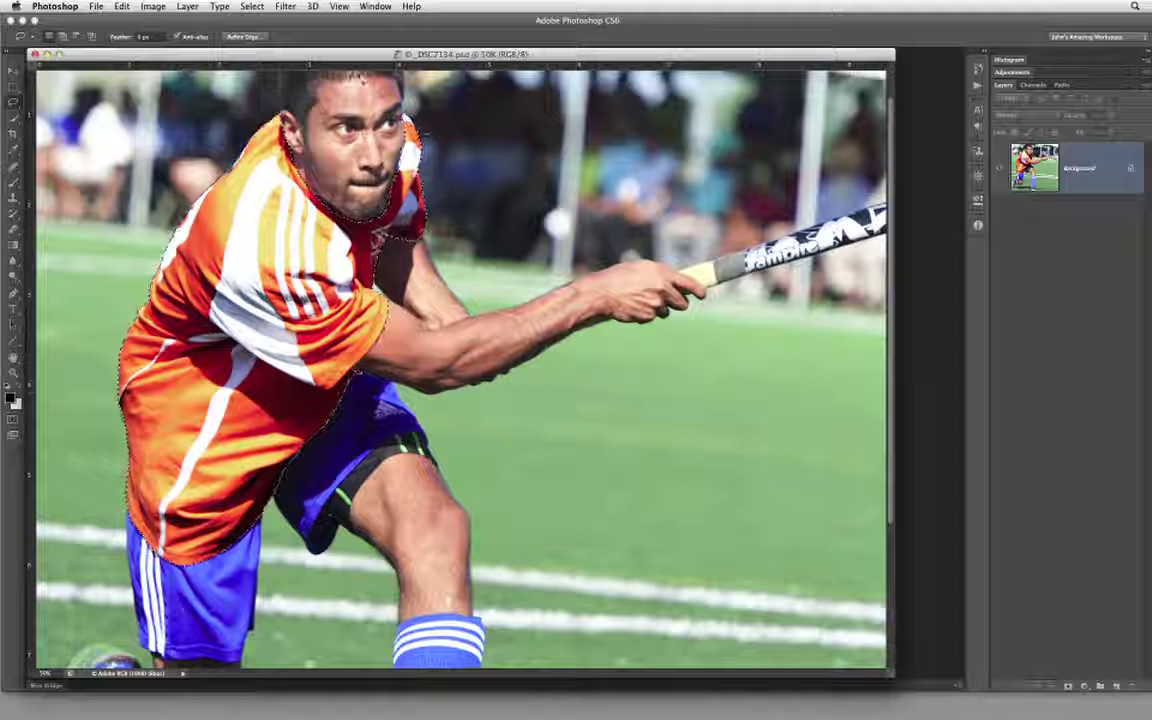
pyautogui.click(252, 6)
pyautogui.moveTo(300, 157)
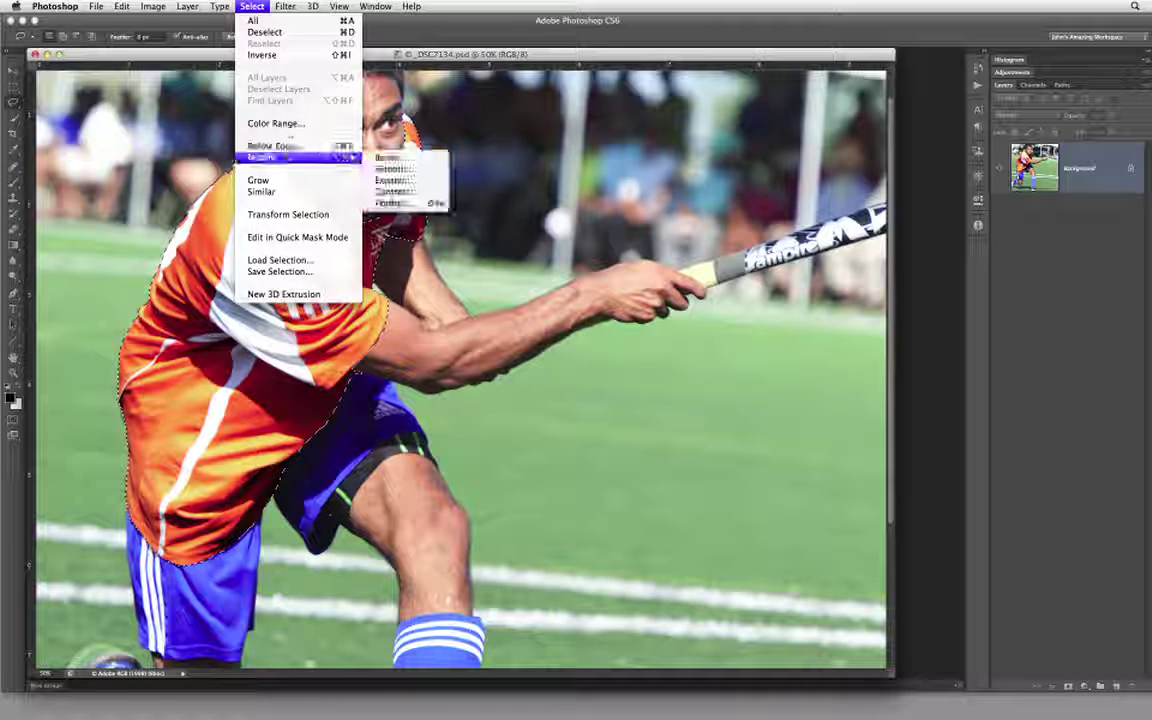
pyautogui.click(392, 169)
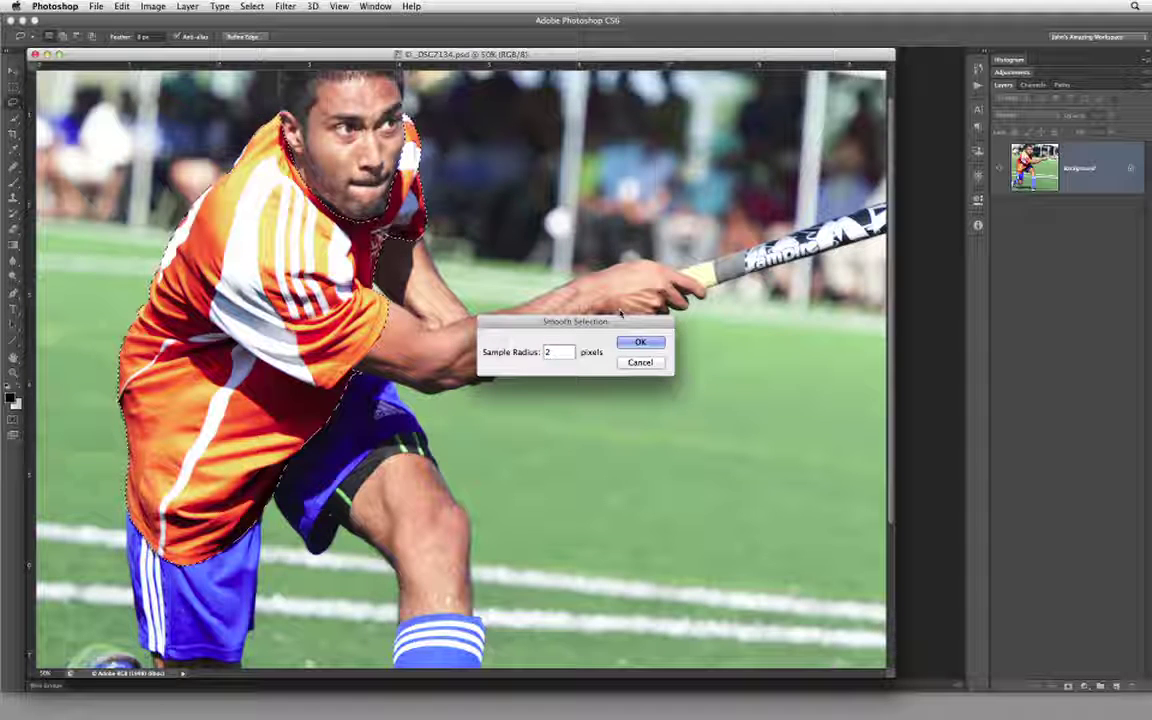
pyautogui.press('Return')
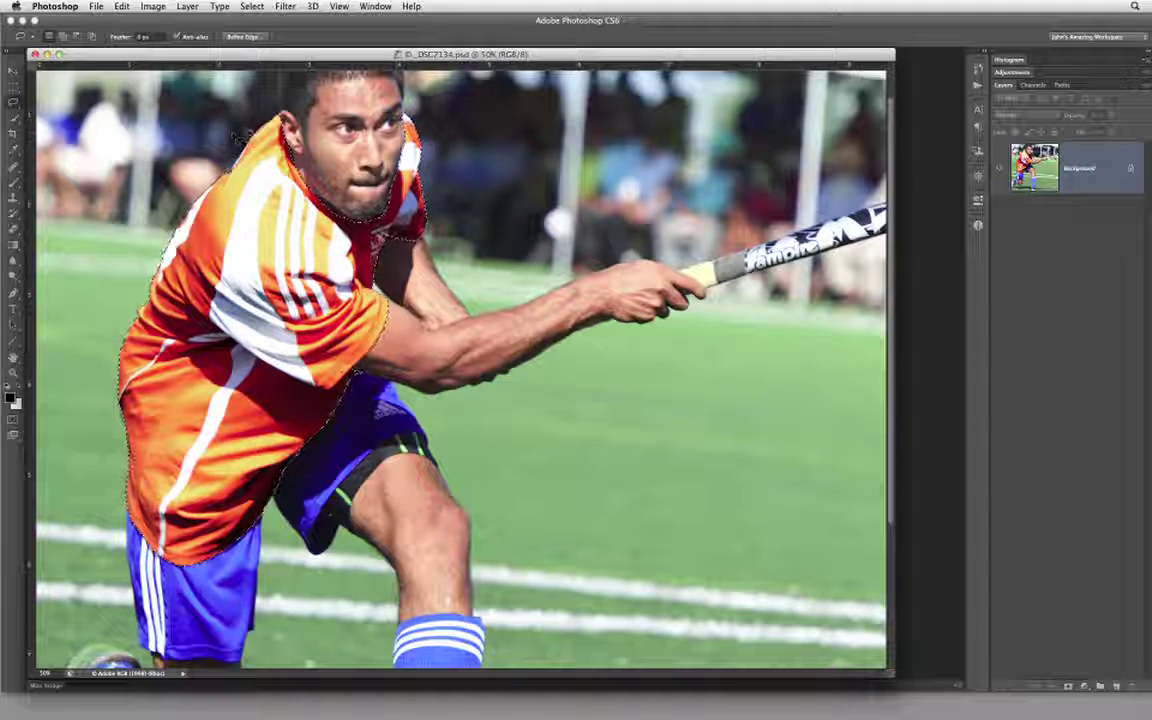
# - Feather the jersey selection with a radius of 1 pixel
pyautogui.click(252, 6)
pyautogui.moveTo(300, 157)
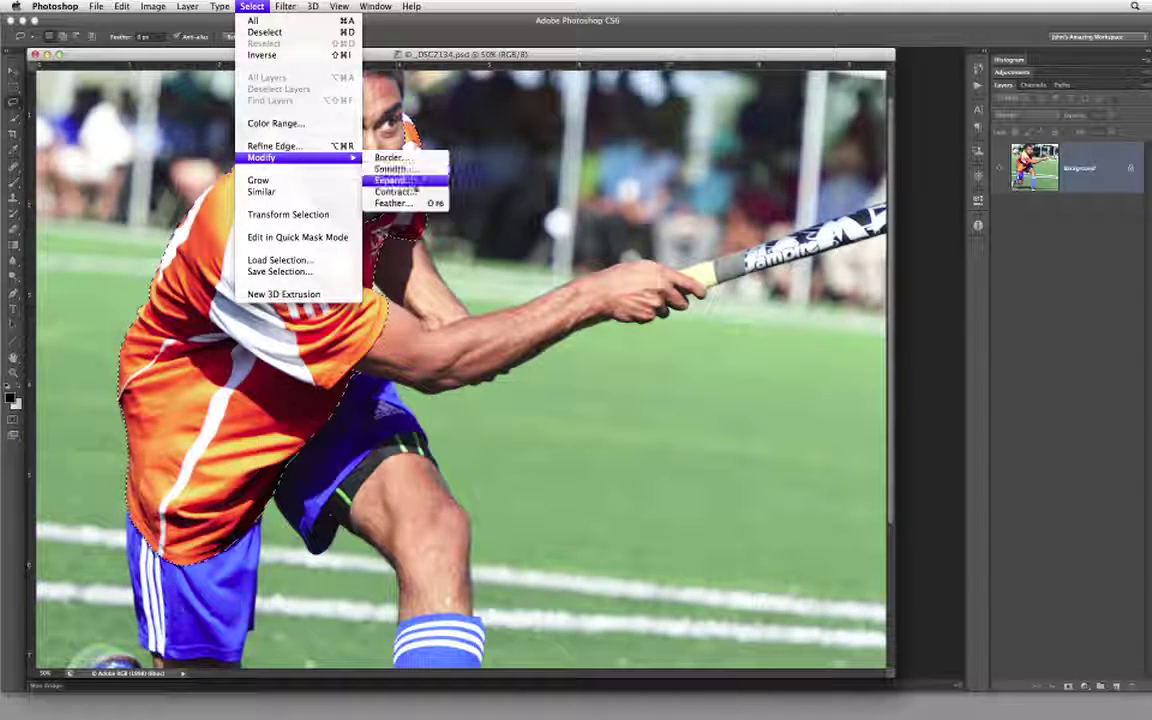
pyautogui.click(395, 203)
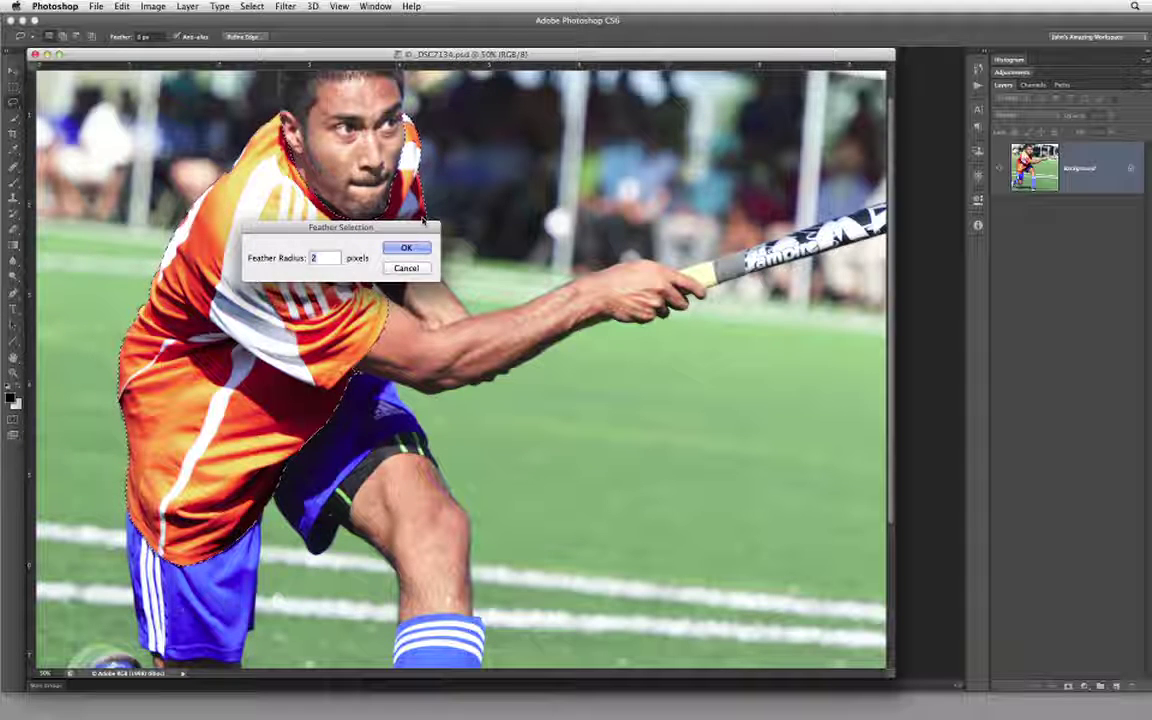
pyautogui.write('1')
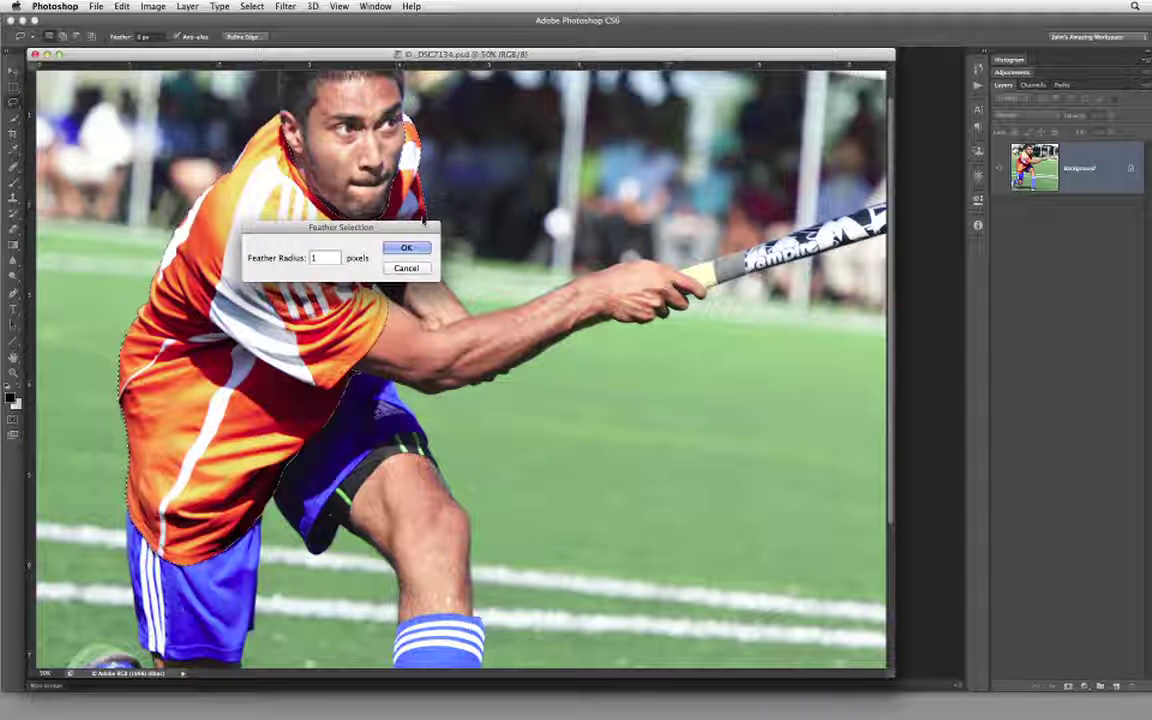
pyautogui.press('Return')
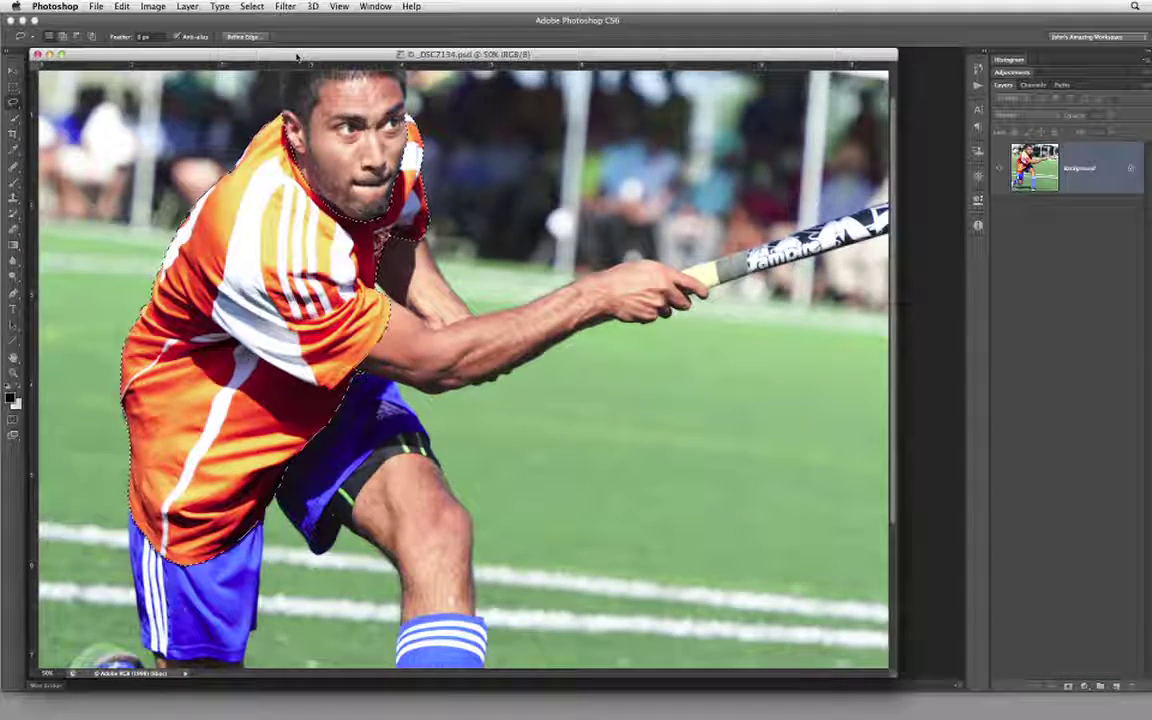
# - Add a new empty layer above the background and set the foreground color to a saturated green
pyautogui.press('super+minus')
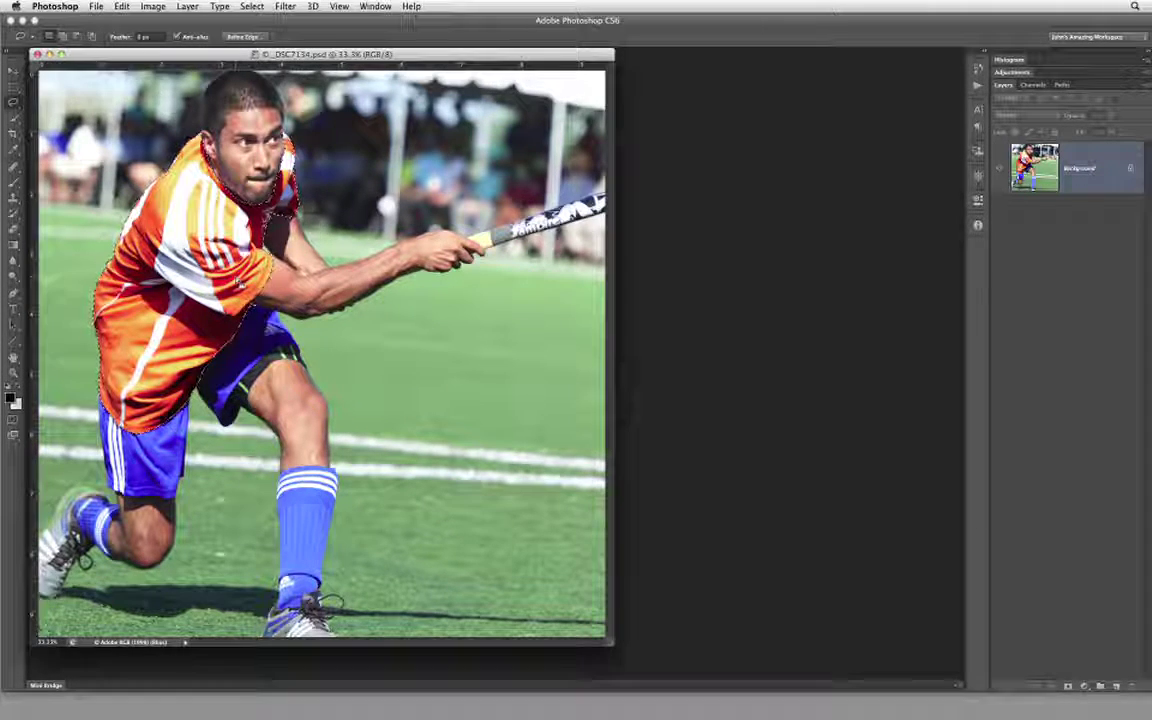
pyautogui.click(1114, 686)
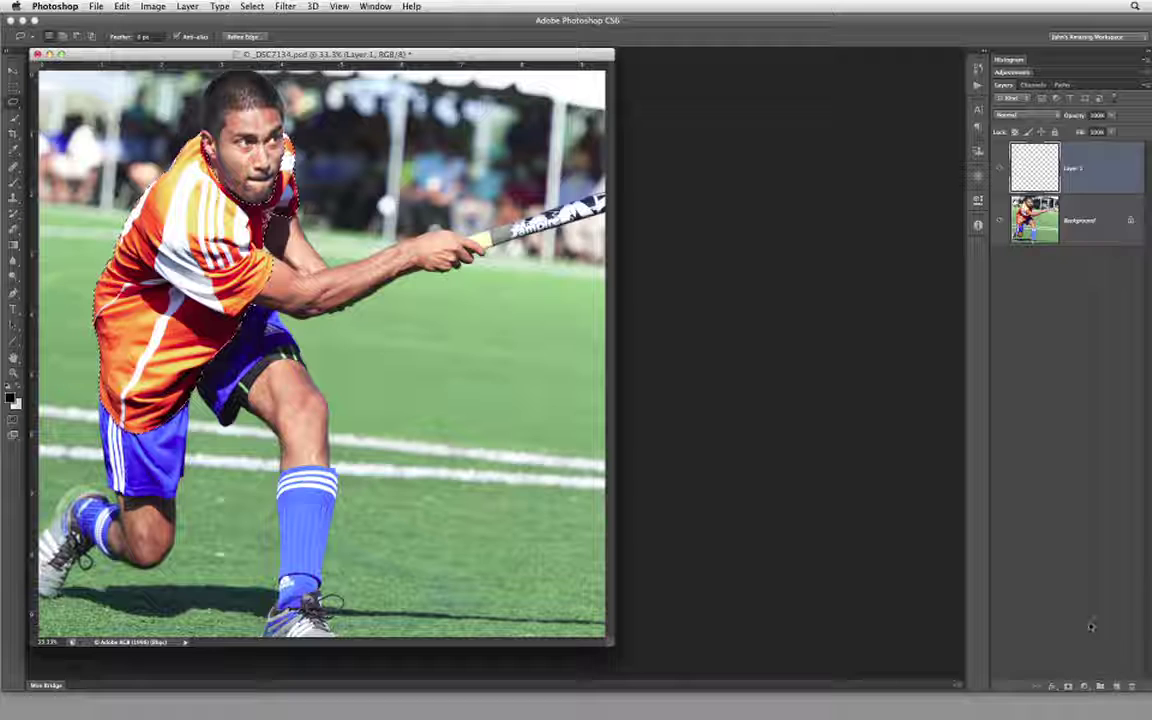
pyautogui.click(11, 398)
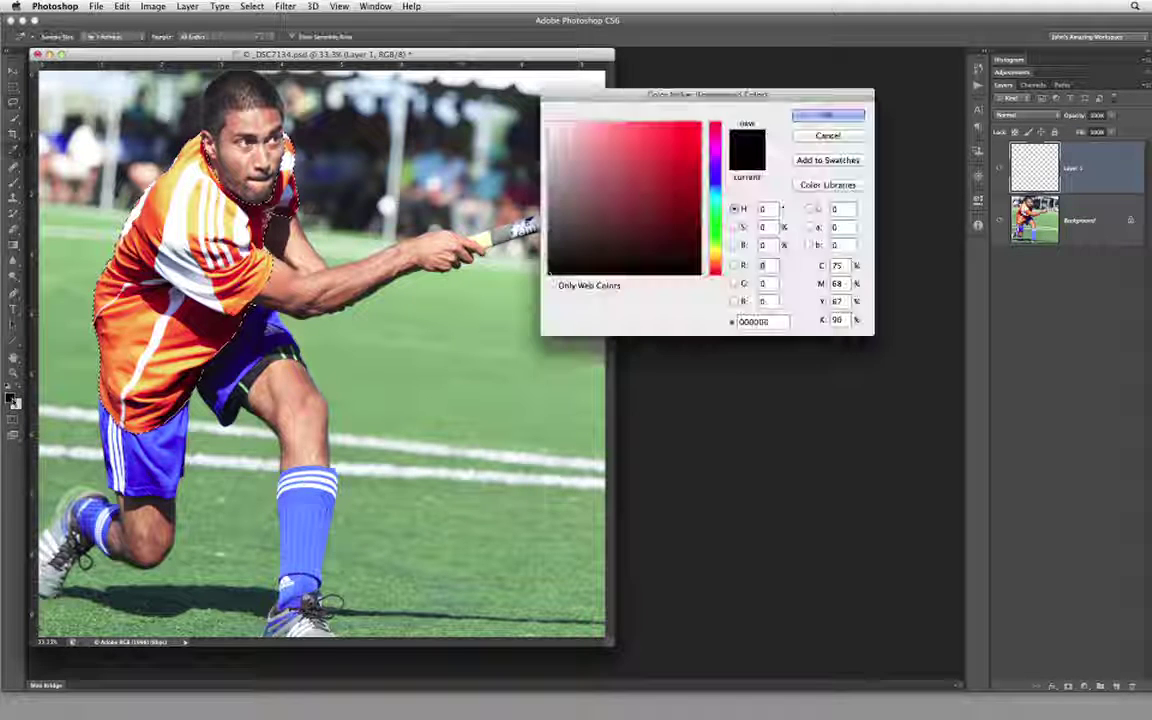
pyautogui.click(716, 224)
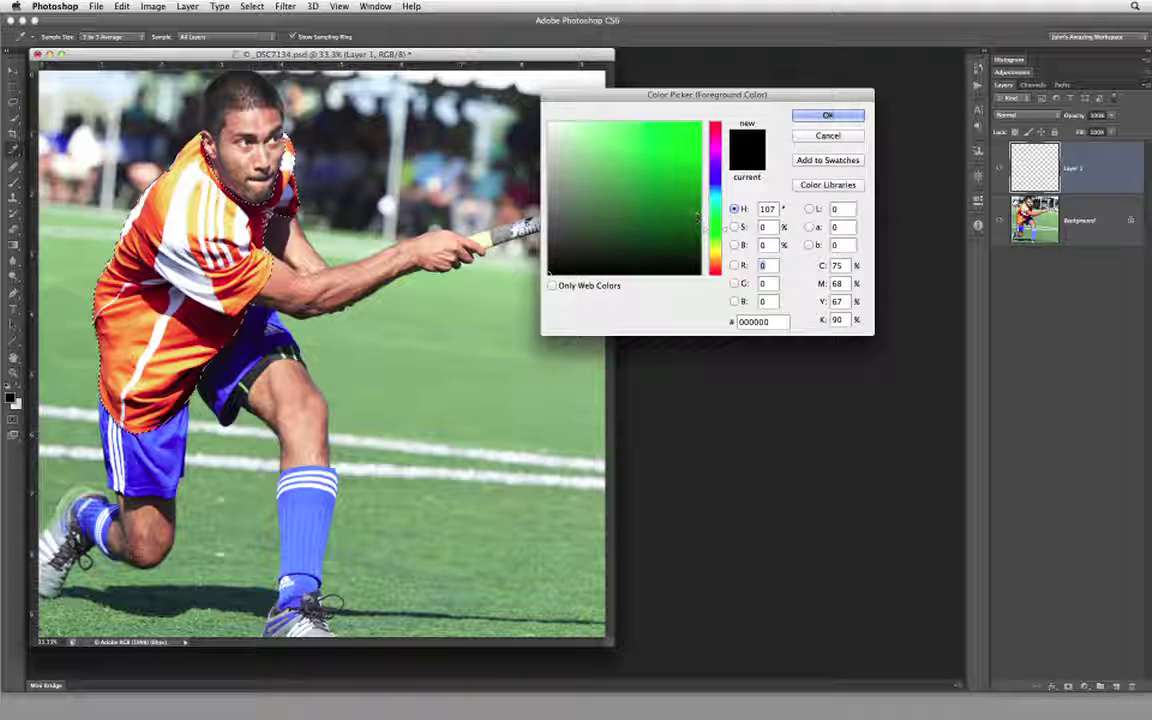
pyautogui.click(685, 132)
pyautogui.click(828, 115)
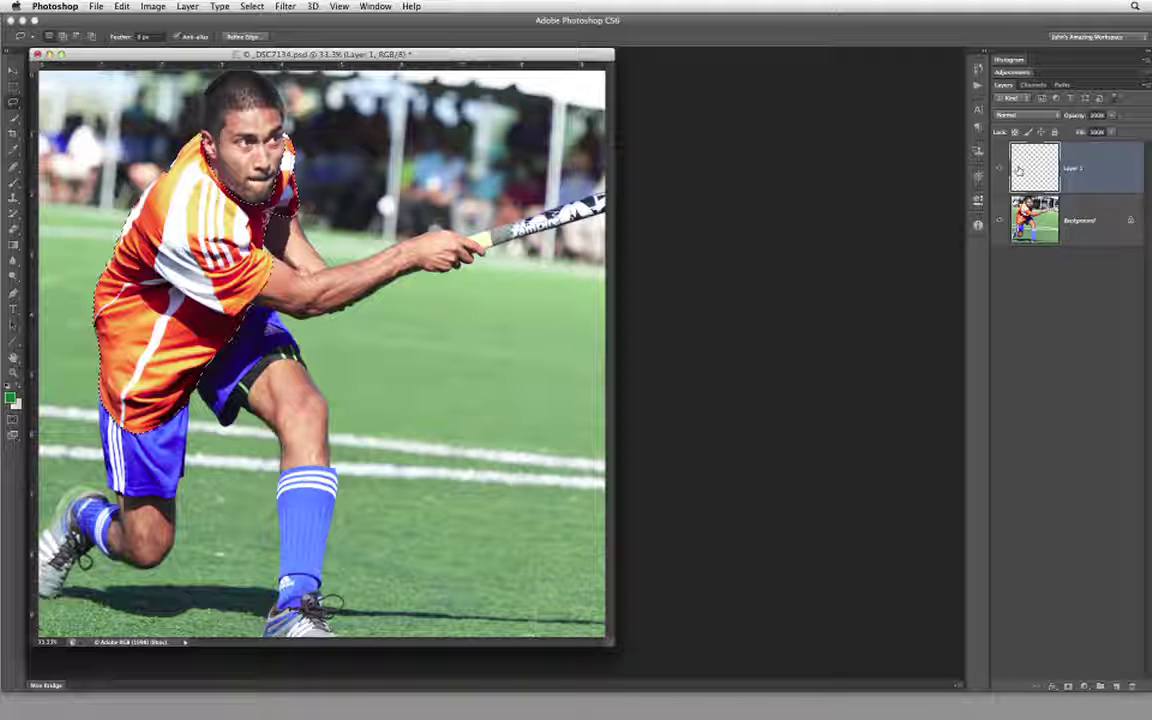
# - Fill the selected jersey area with the green foreground color, deselect it, and set the layer's blending mode to Color
pyautogui.hotkey('alt', 'BackSpace')
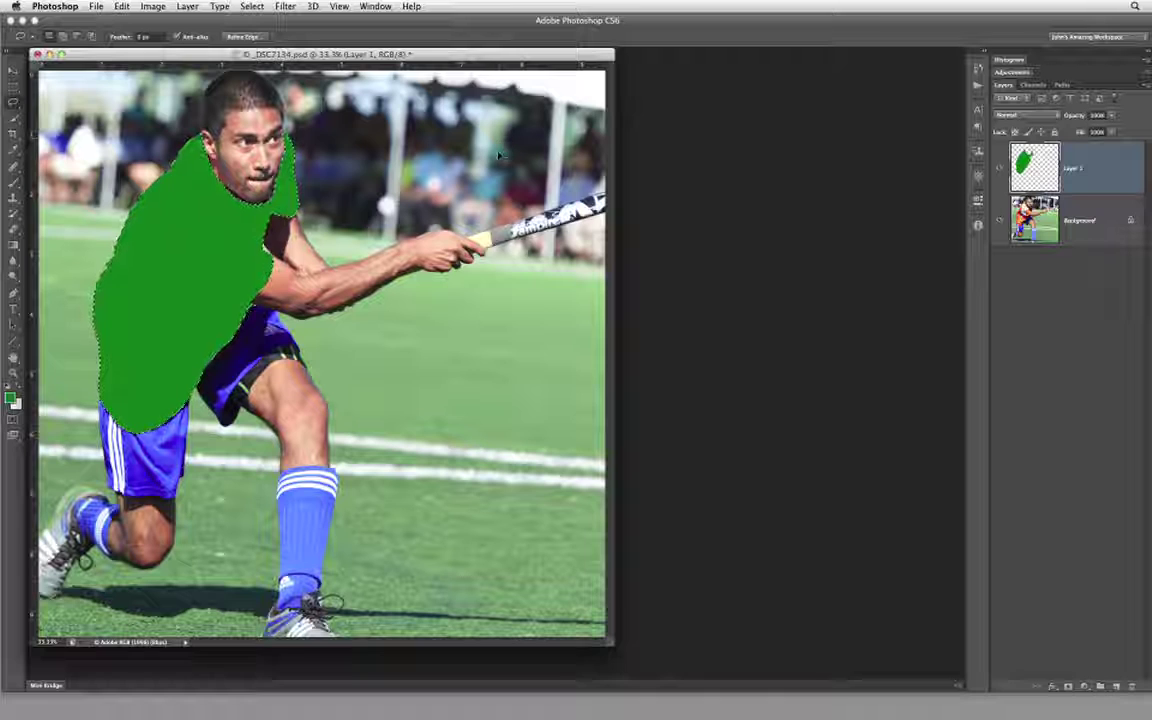
pyautogui.press('super+d')
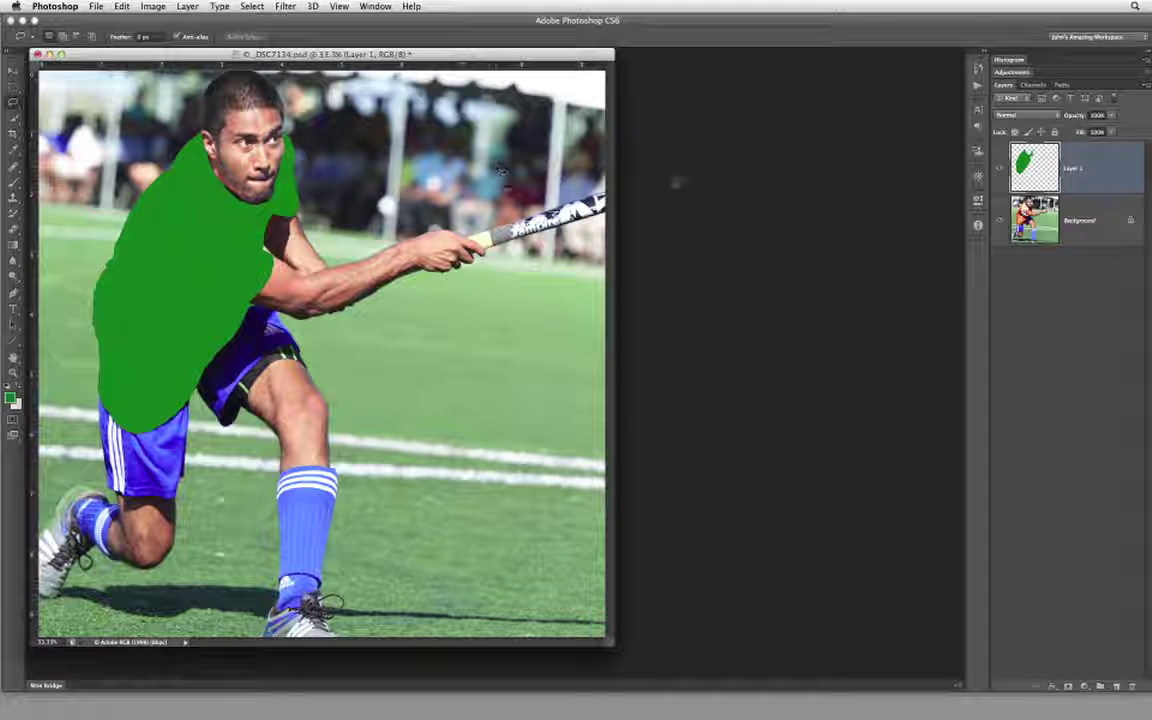
pyautogui.click(1040, 118)
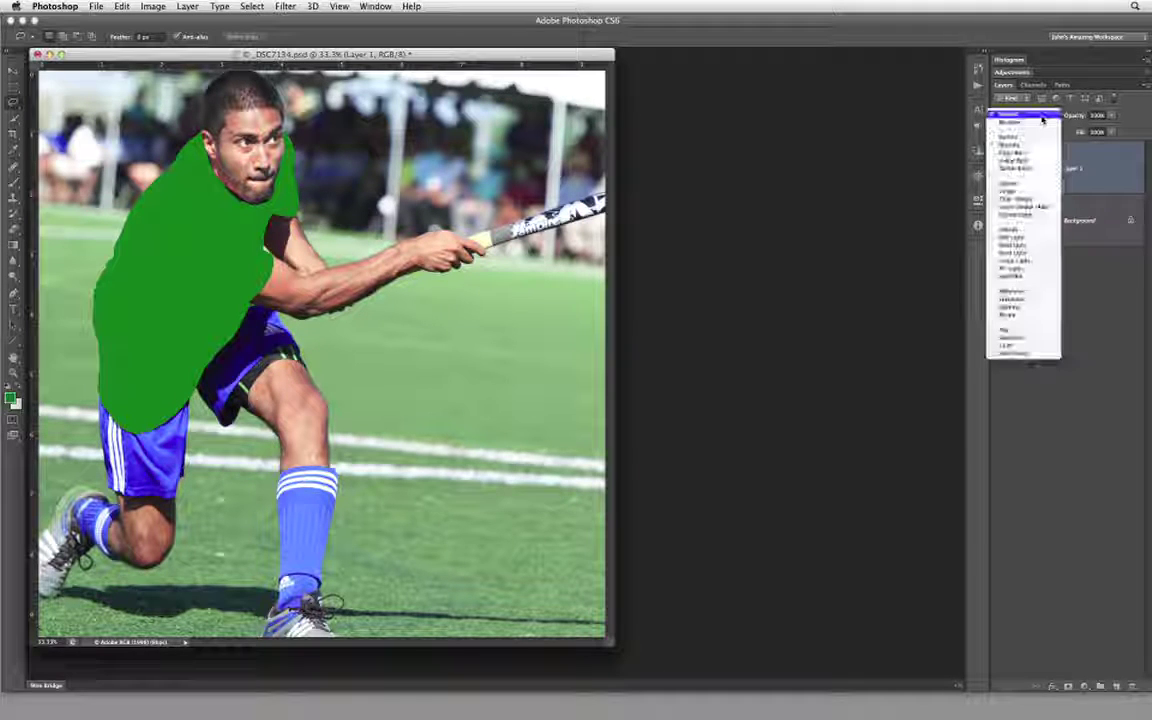
pyautogui.click(1042, 347)
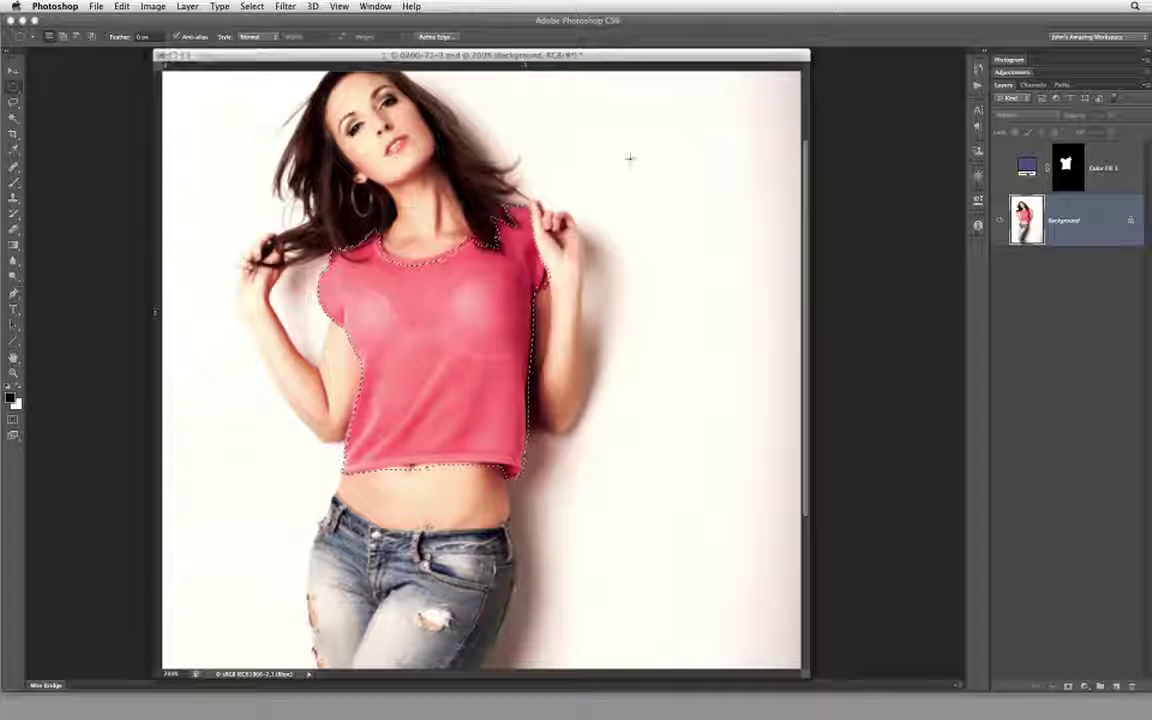
# - Clear the current selection and trace a new one around the pink shirt with the Magnetic Lasso tool
pyautogui.press('l')
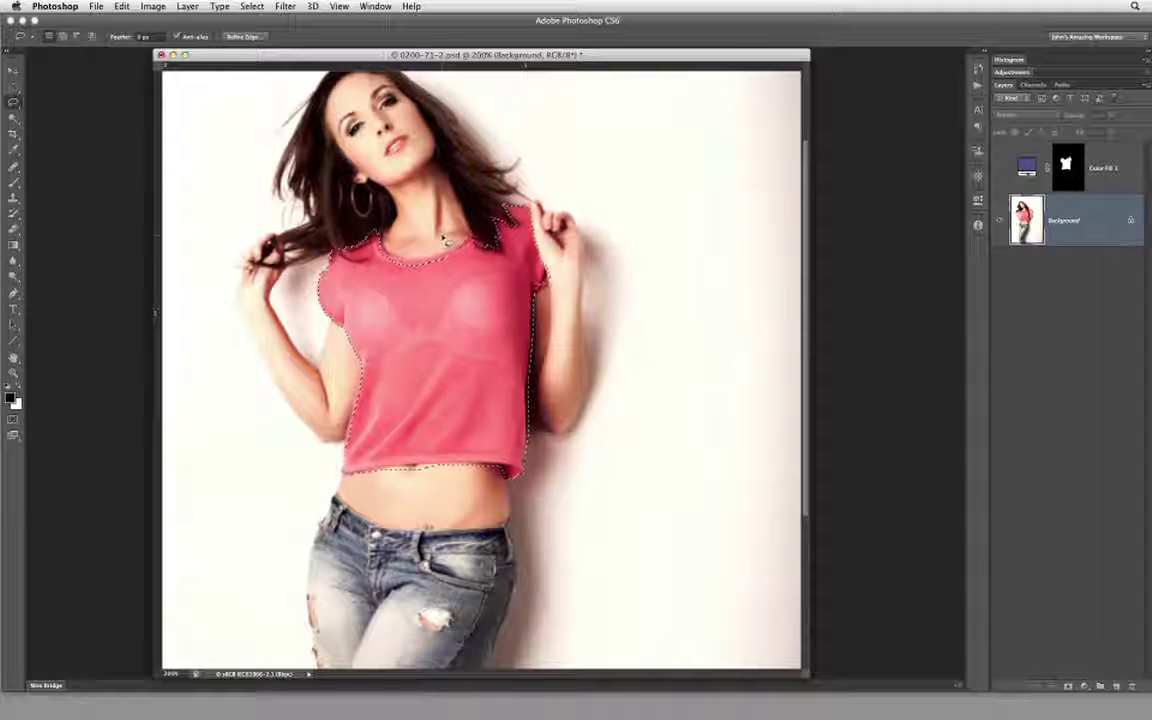
pyautogui.press('super+d')
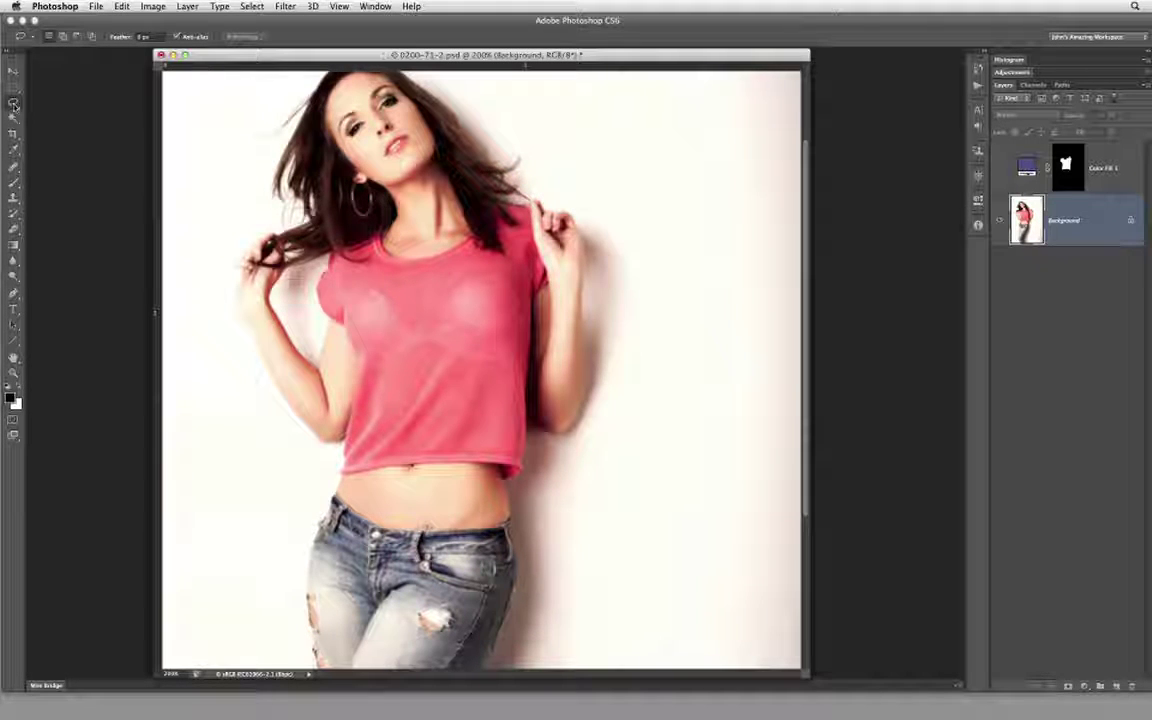
pyautogui.click(13, 104)
pyautogui.click(87, 124)
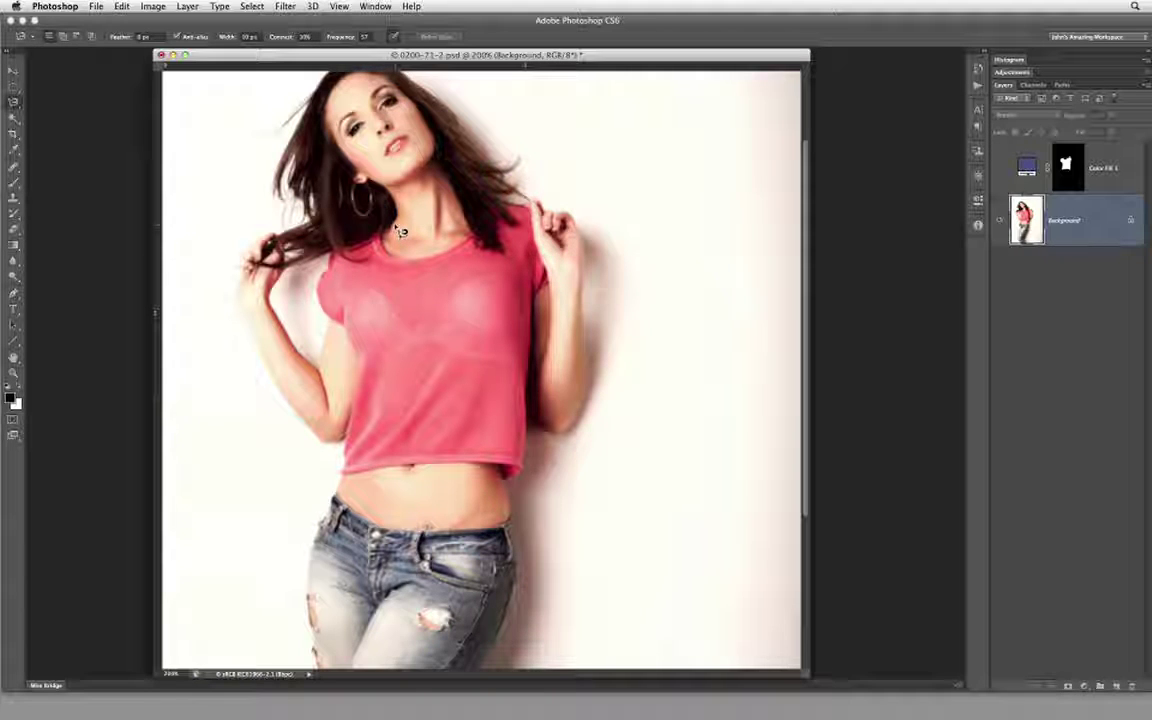
pyautogui.click(328, 287)
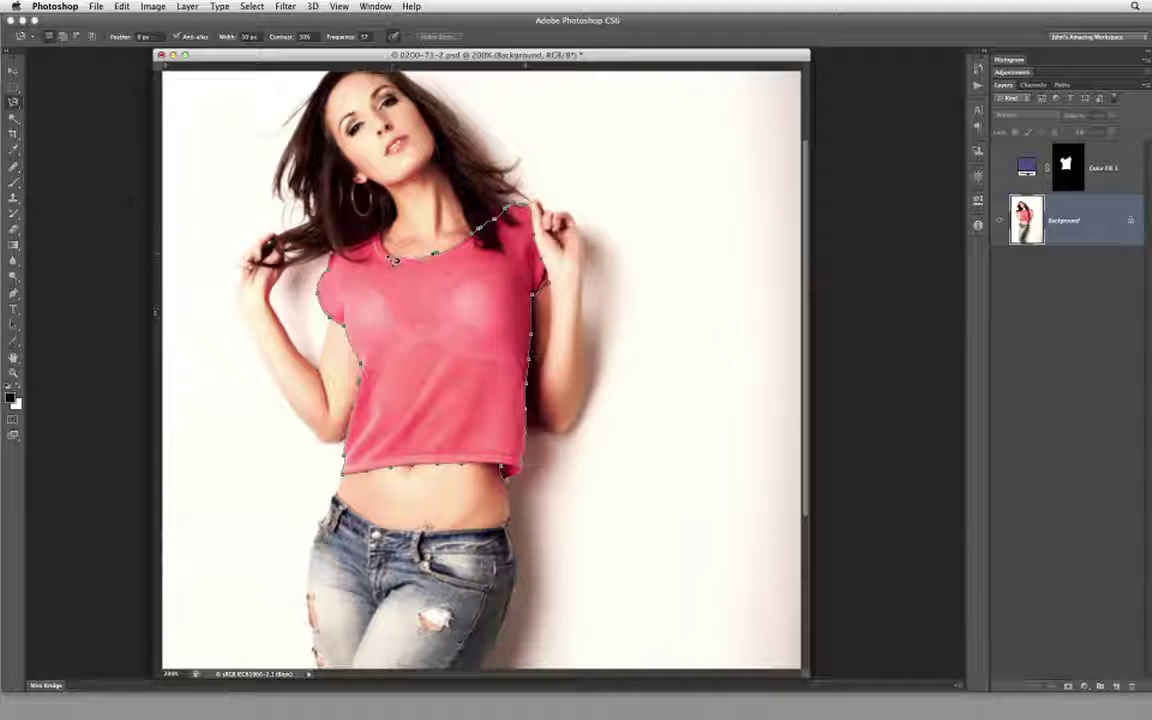
pyautogui.click(339, 259)
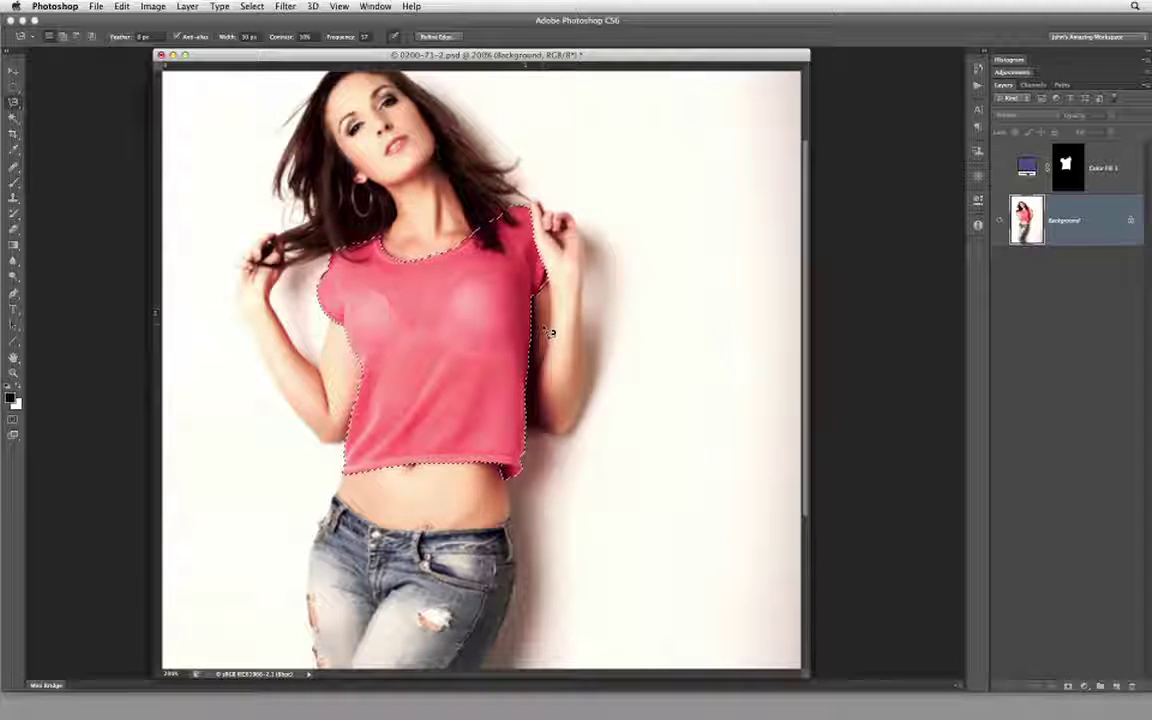
# - Correct the shirt selection with the Lasso tool, following the neckline and sides closely and excluding the hair strands over both shoulders
pyautogui.press('super+h')
pyautogui.press('super+equal')
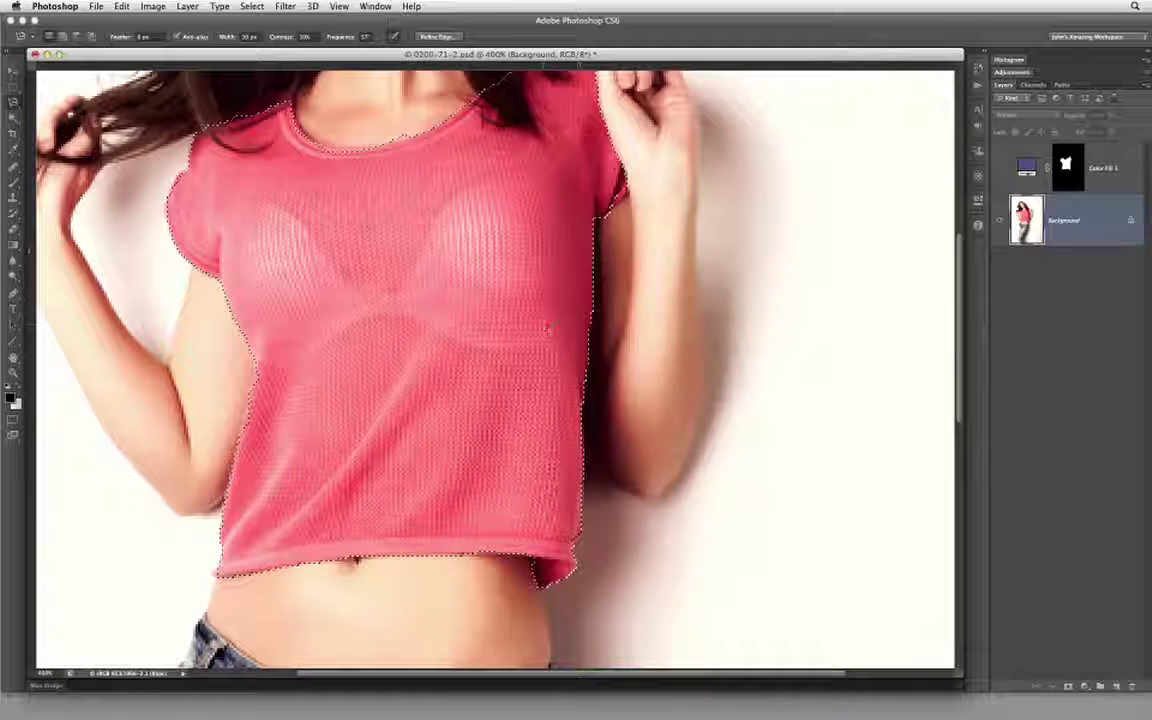
pyautogui.click(13, 102)
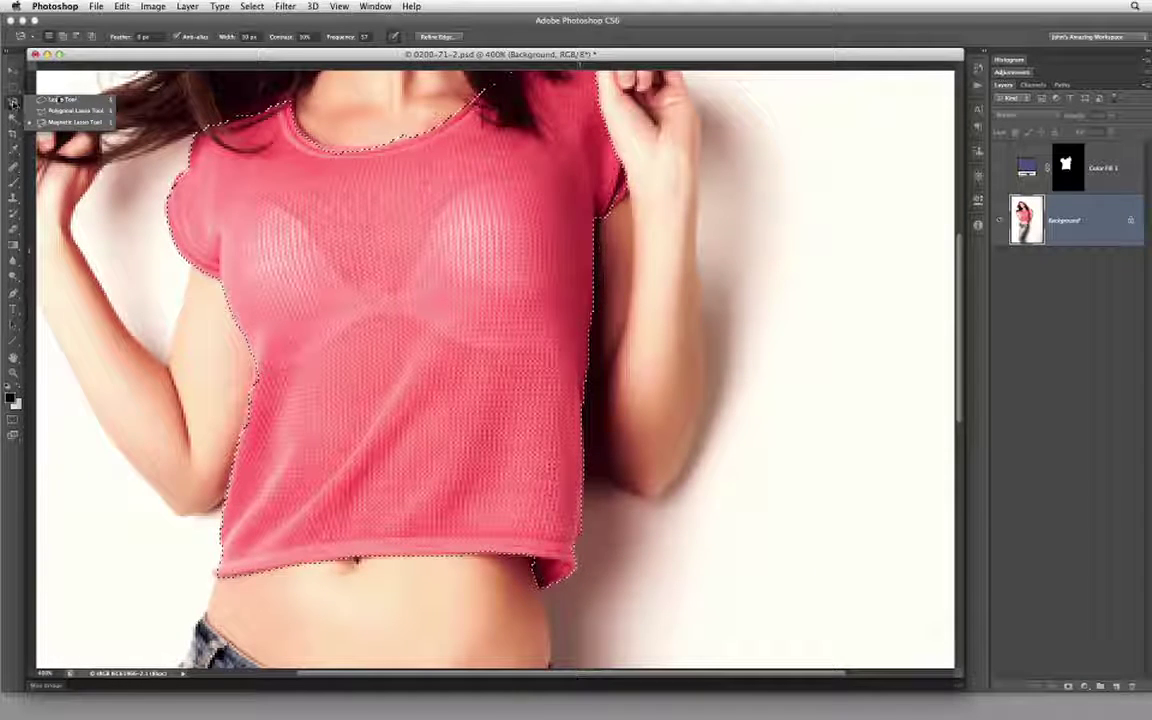
pyautogui.click(58, 100)
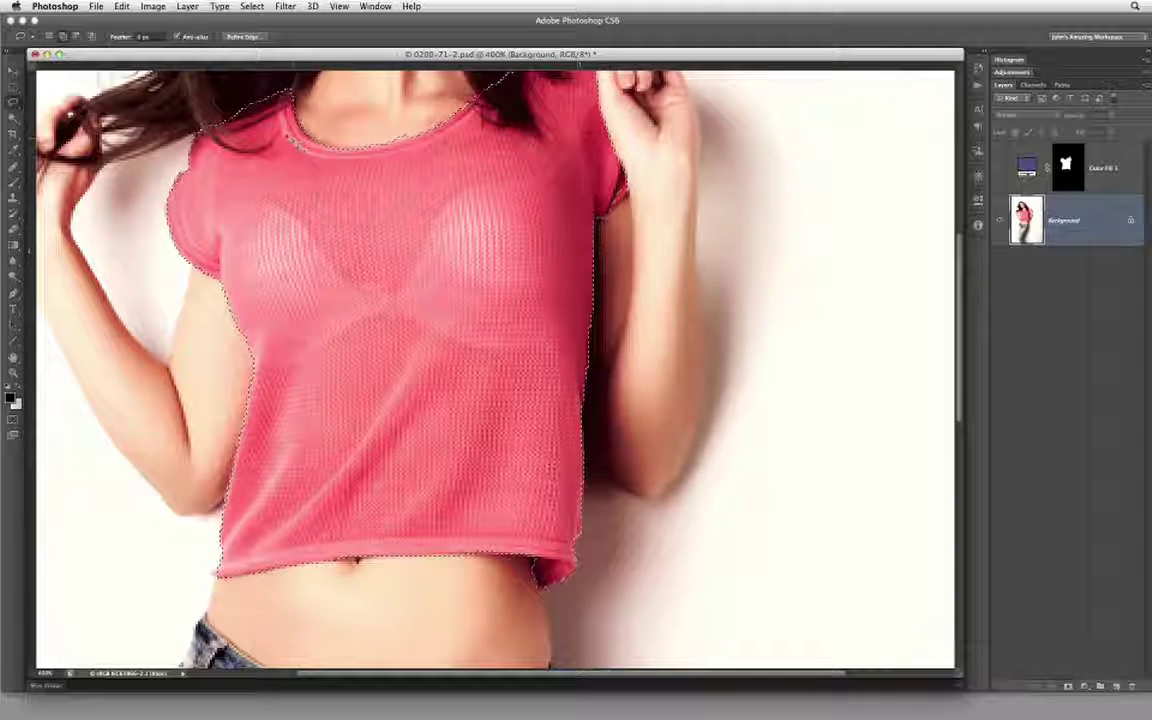
pyautogui.moveTo(298, 118); pyautogui.dragTo(472, 100)
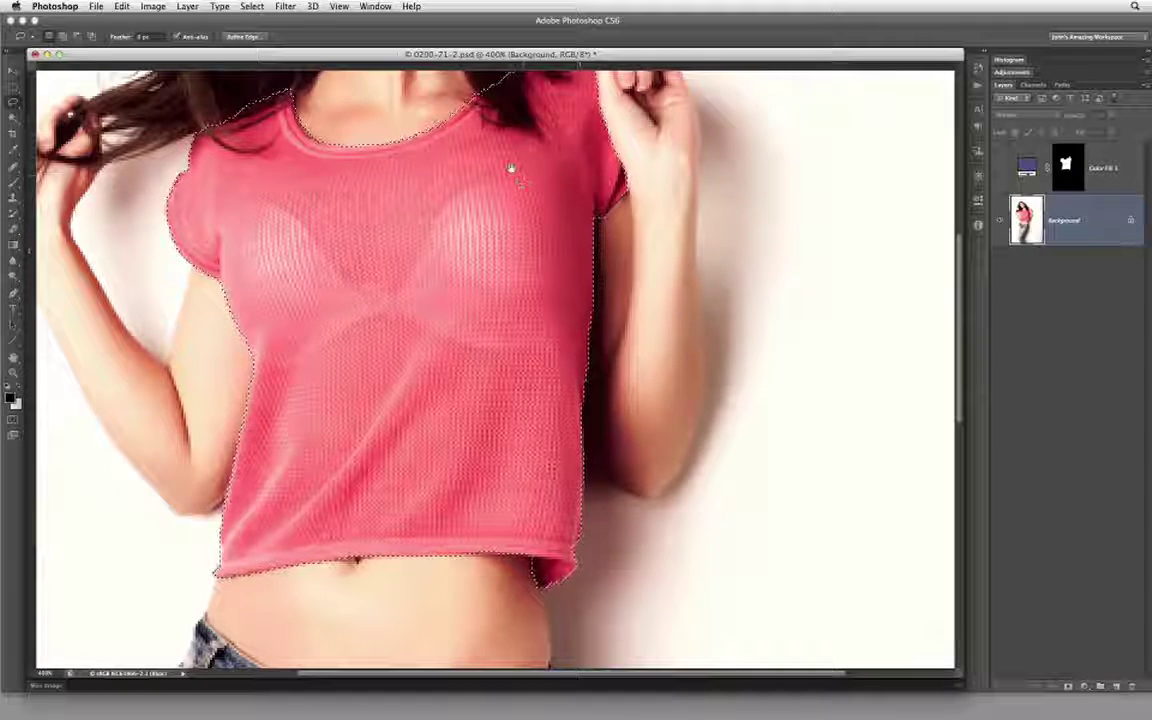
pyautogui.scroll(5, 510, 170)
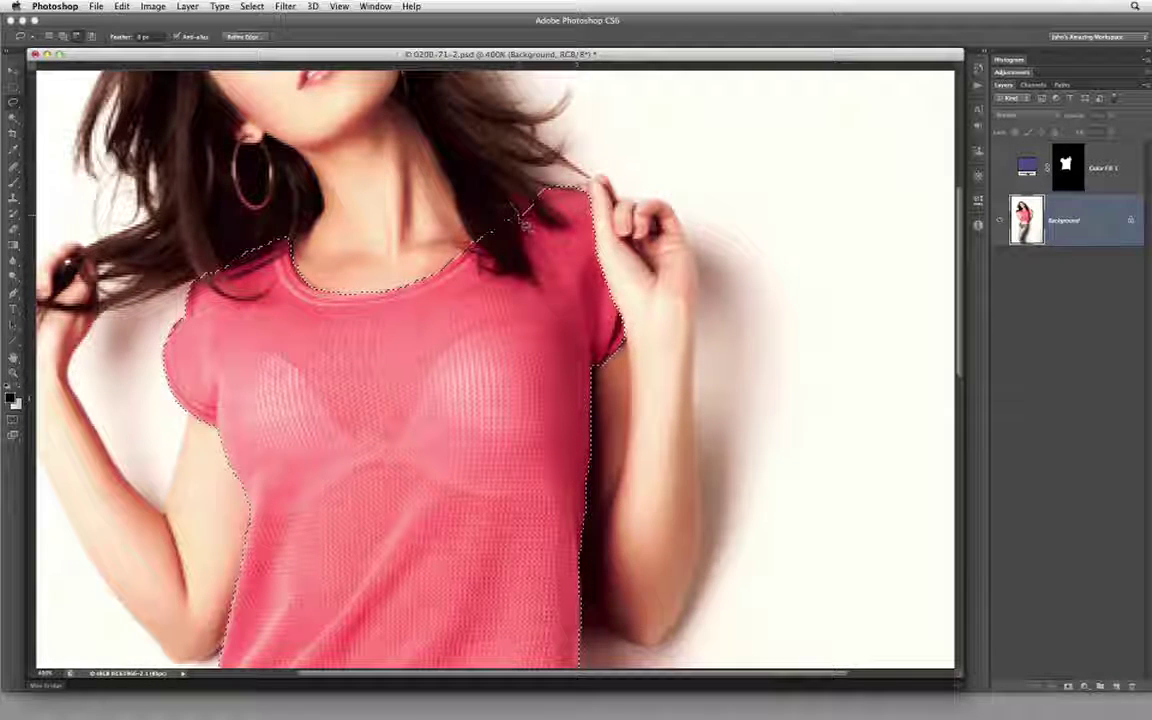
pyautogui.moveTo(522, 225)
pyautogui.mouseDown()
pyautogui.moveTo(505, 280)
pyautogui.moveTo(525, 205)
pyautogui.mouseUp()
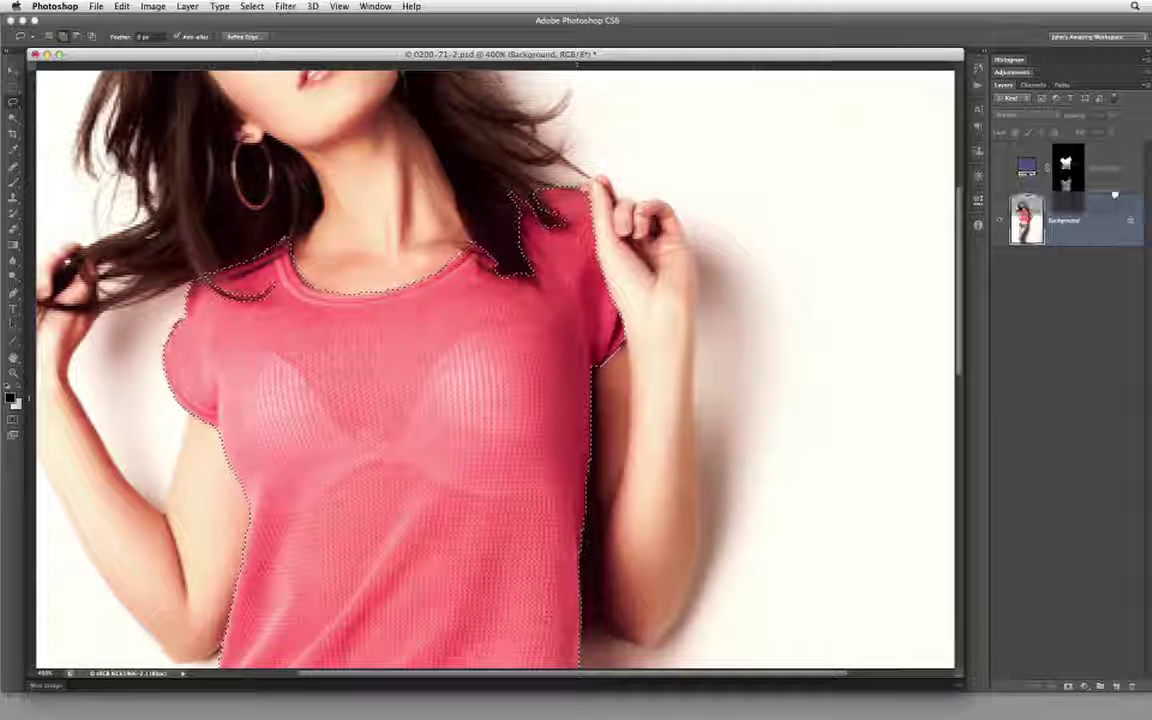
# - Delete the hidden Color Fill 1 layer and feather the shirt selection with a radius of 0.5 pixels
pyautogui.moveTo(1066, 167); pyautogui.dragTo(1131, 686)
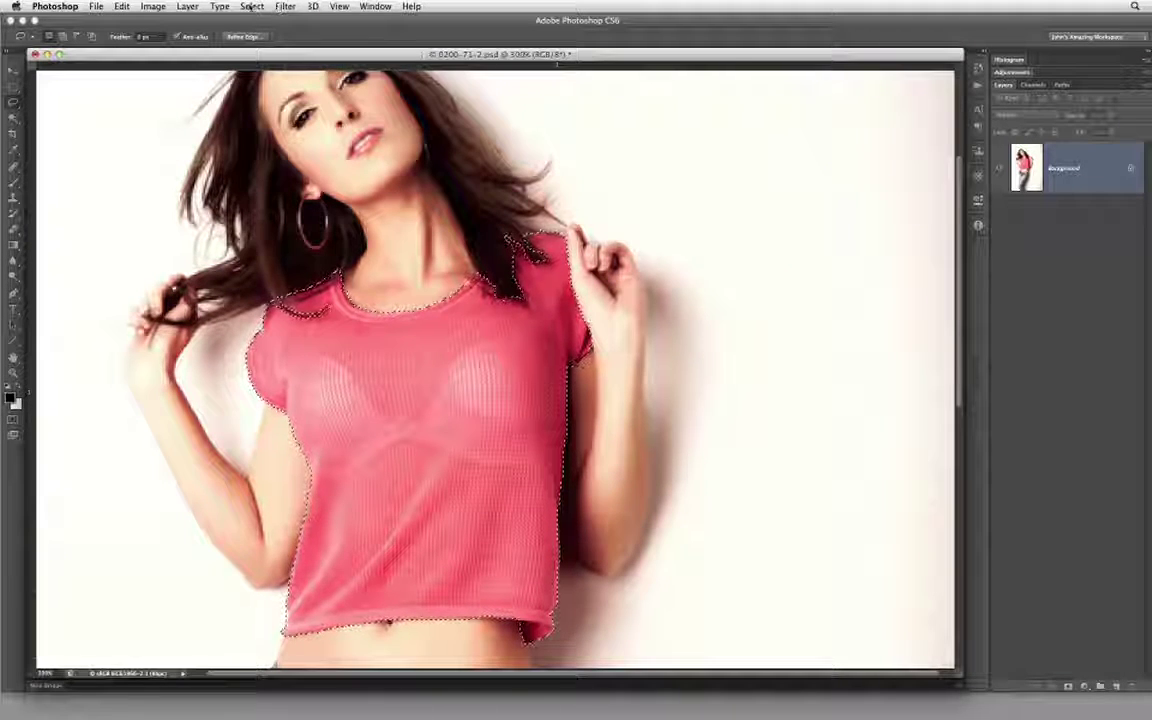
pyautogui.click(252, 6)
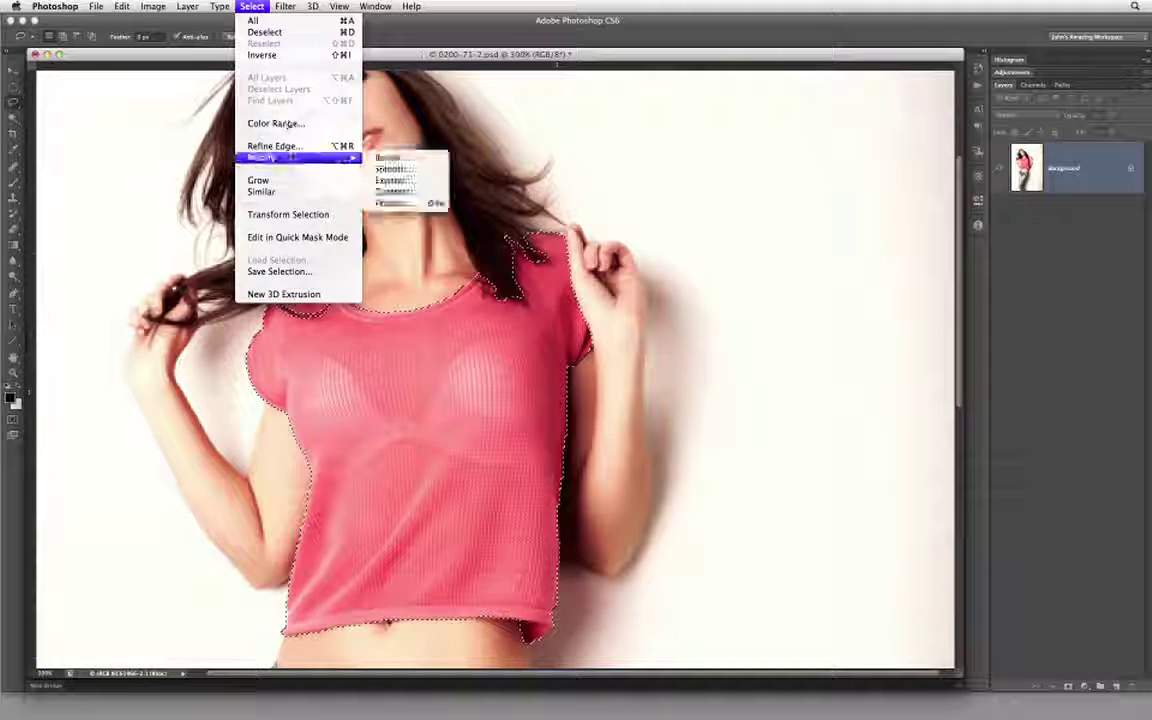
pyautogui.click(400, 202)
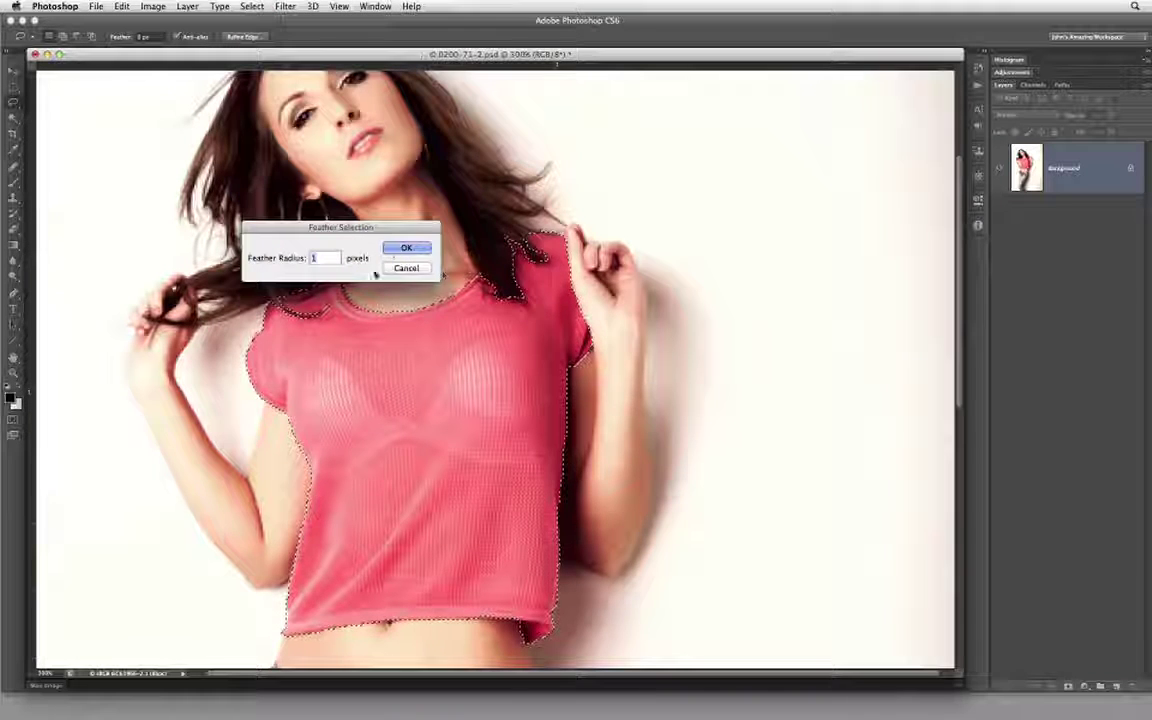
pyautogui.click(404, 249)
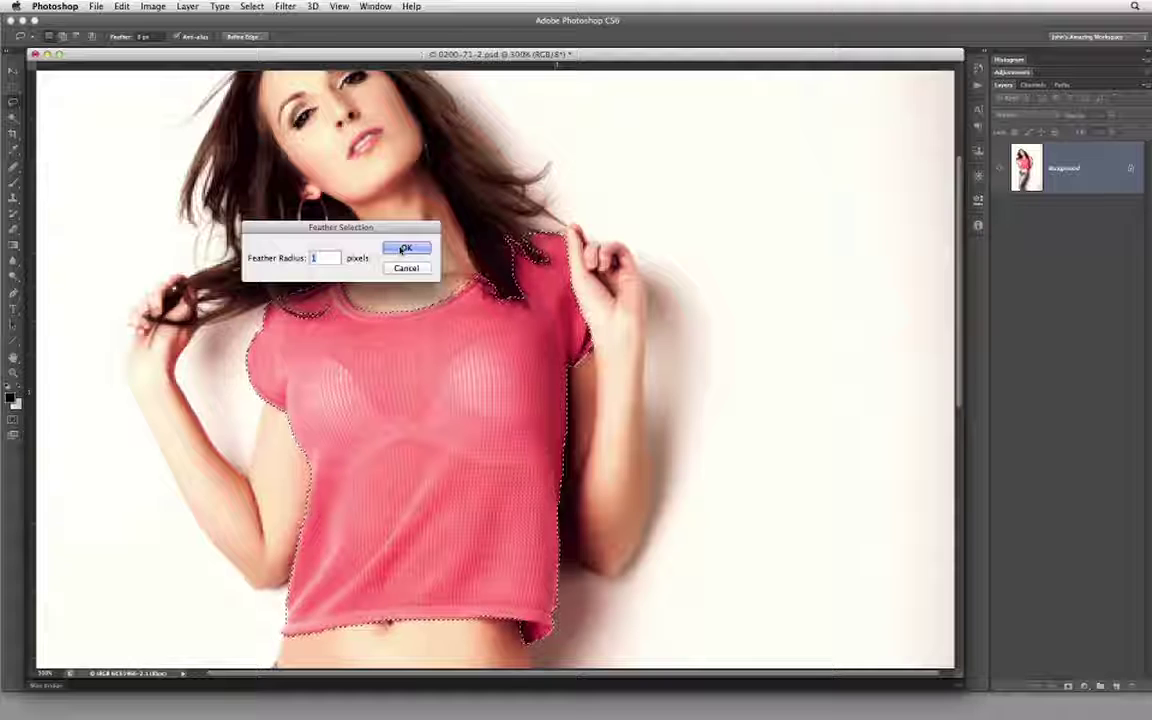
pyautogui.write('0')
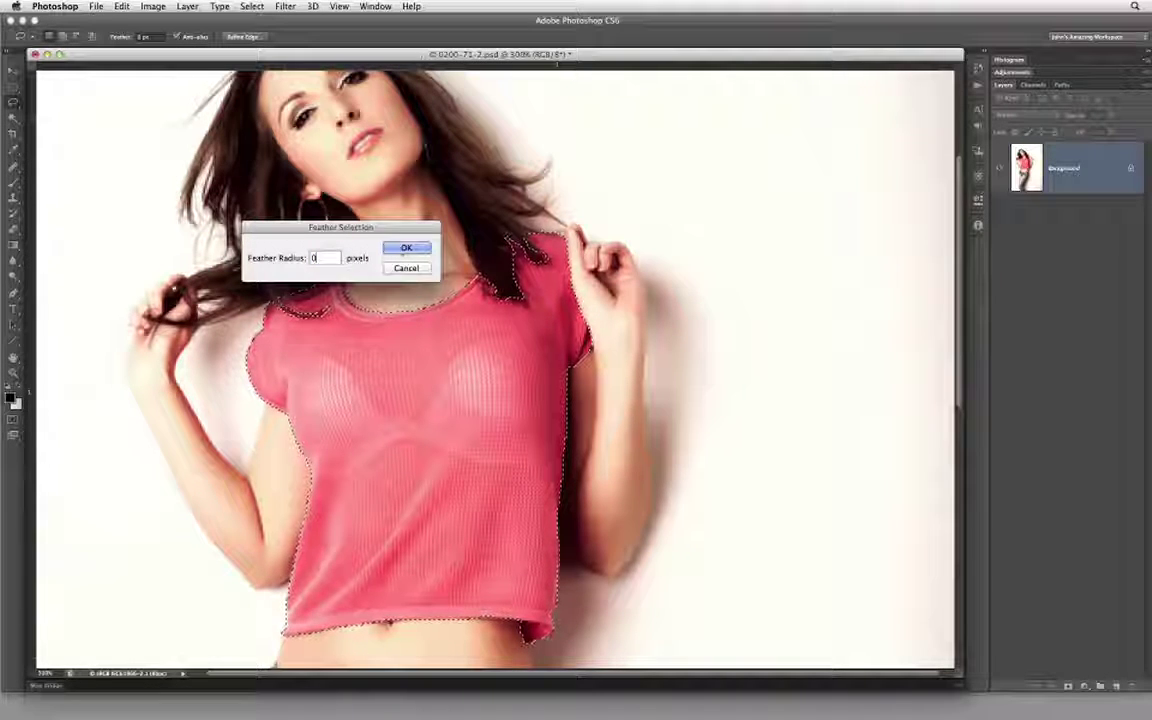
pyautogui.write('.5')
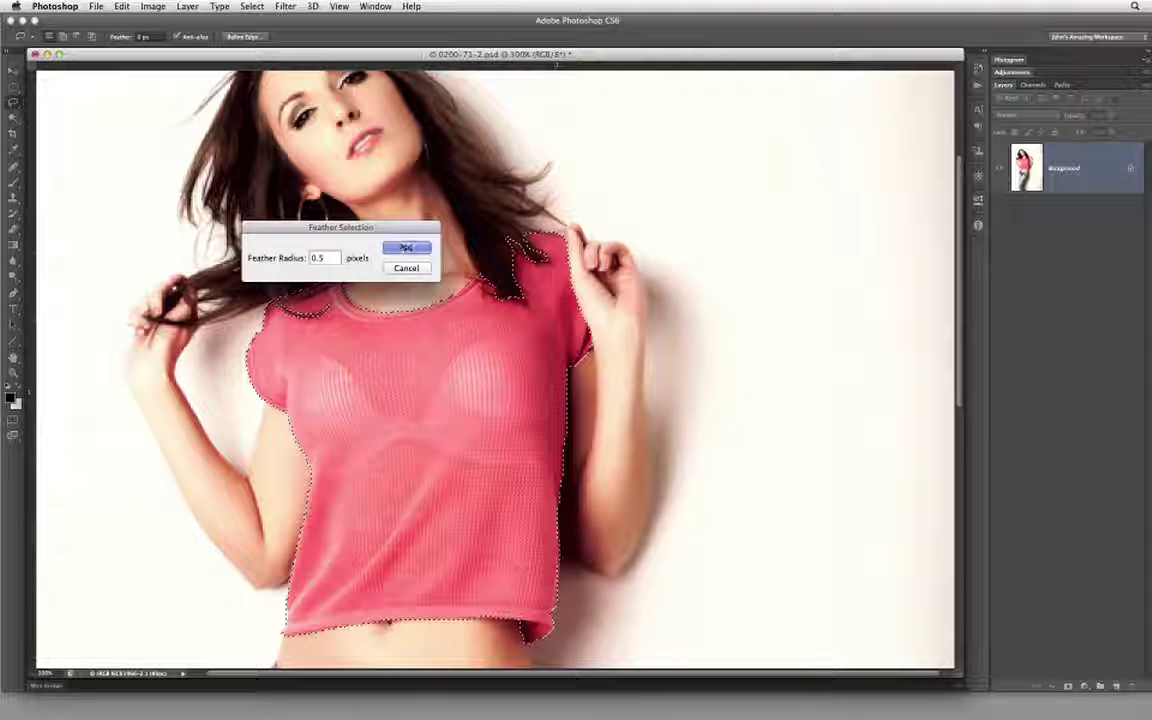
pyautogui.click(406, 248)
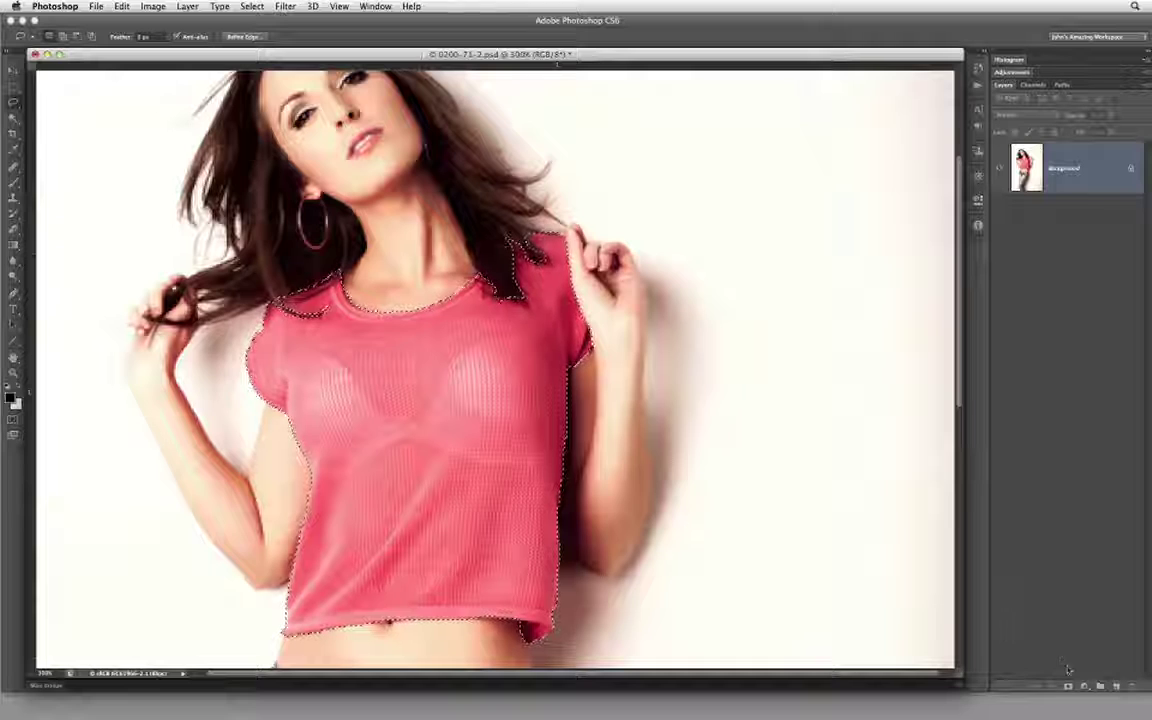
# - Add a Solid Color fill layer over the selected shirt in a saturated violet-blue and set its blending mode to Color
pyautogui.click(1100, 686)
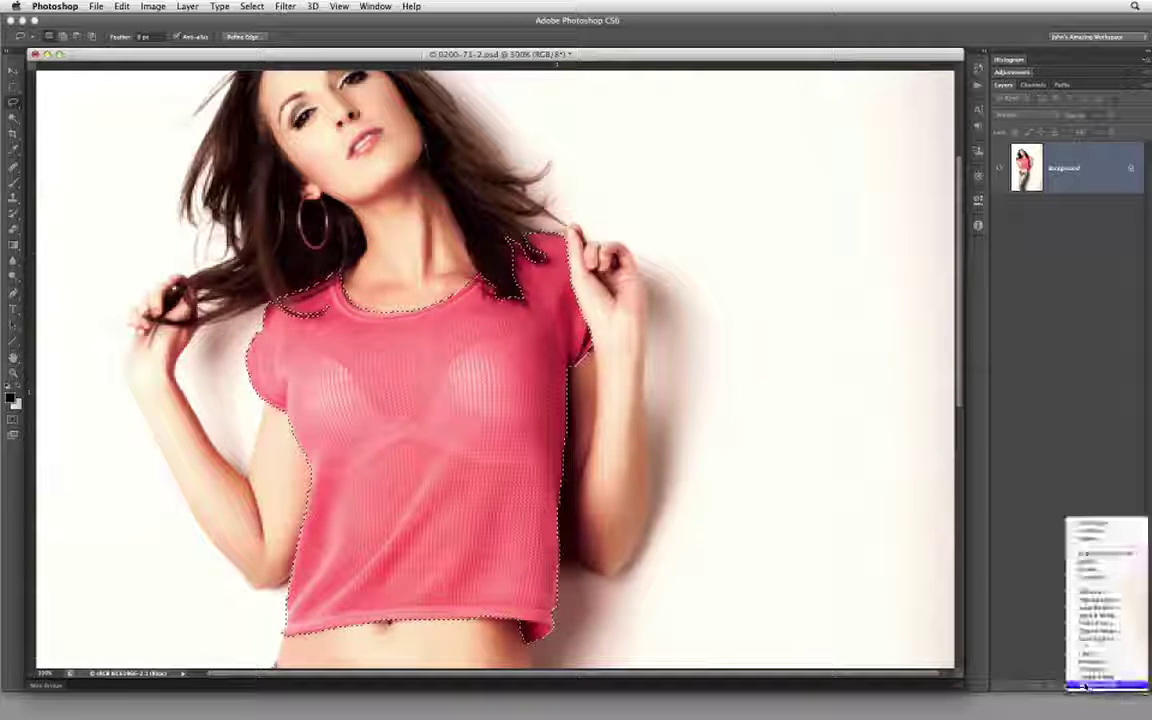
pyautogui.click(1095, 524)
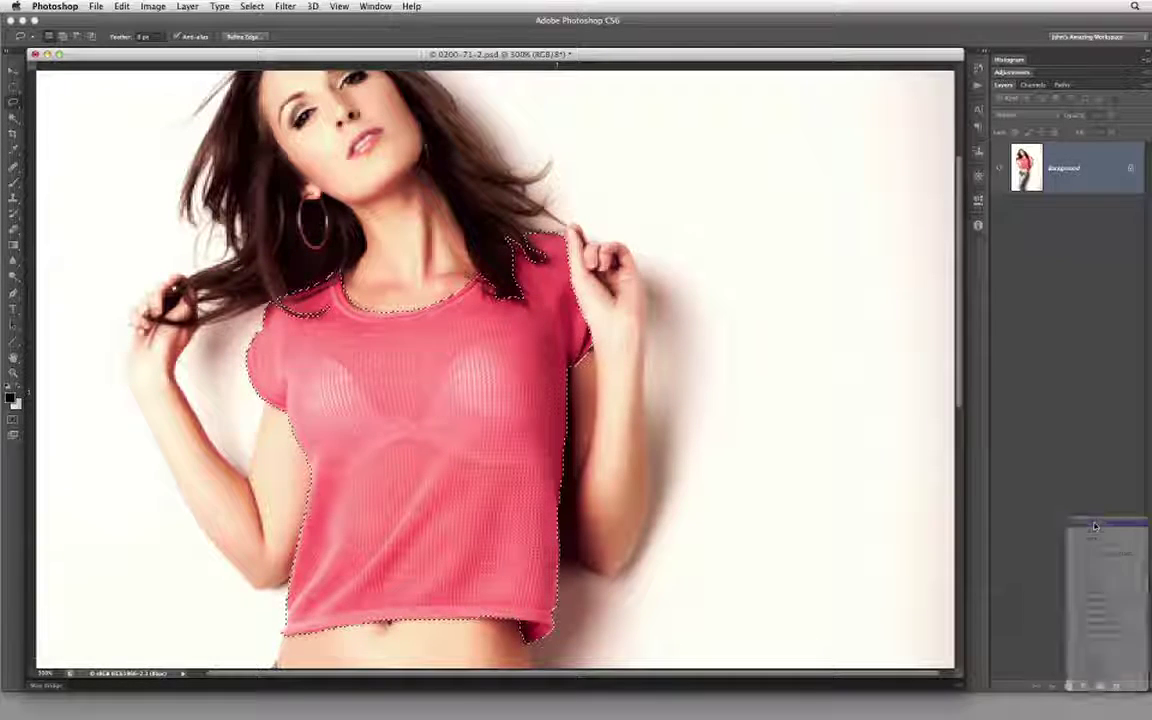
pyautogui.moveTo(672, 93); pyautogui.dragTo(717, 76)
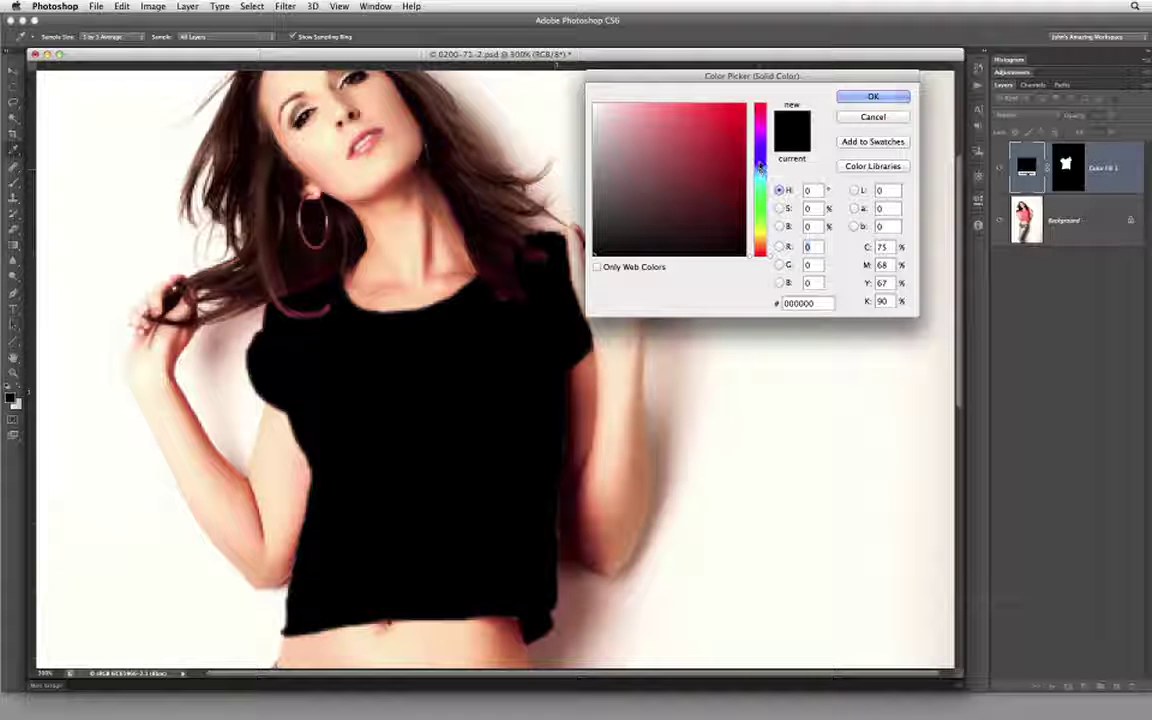
pyautogui.click(760, 165)
pyautogui.click(719, 140)
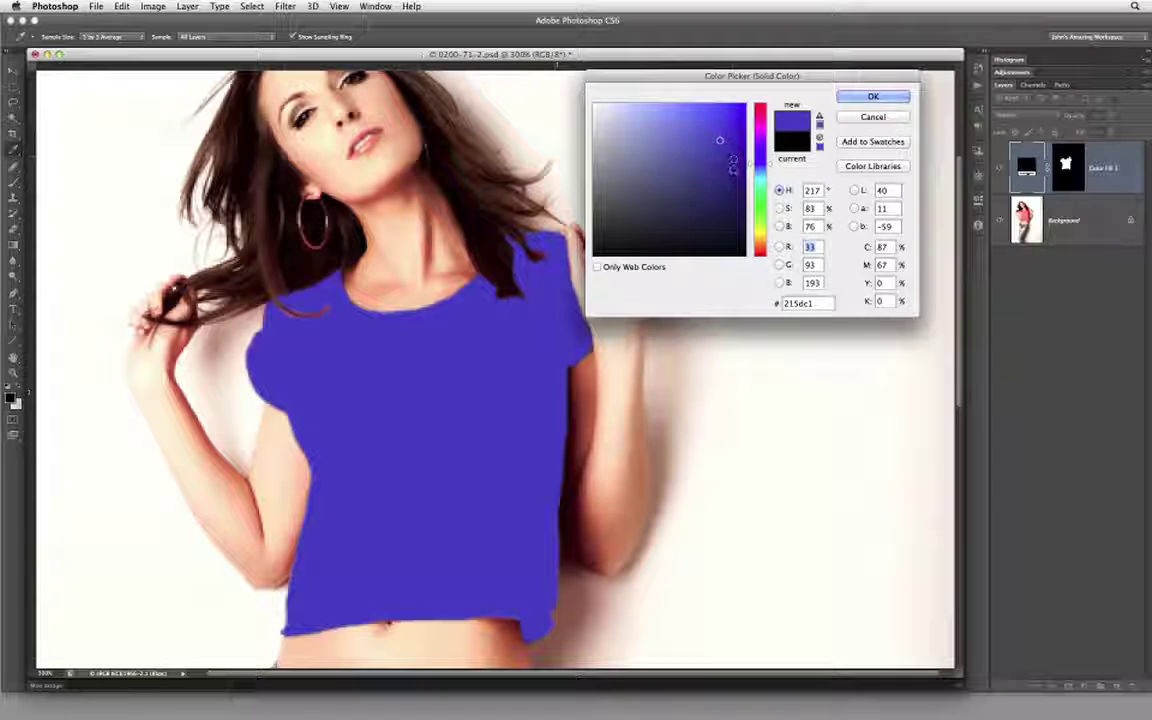
pyautogui.click(852, 96)
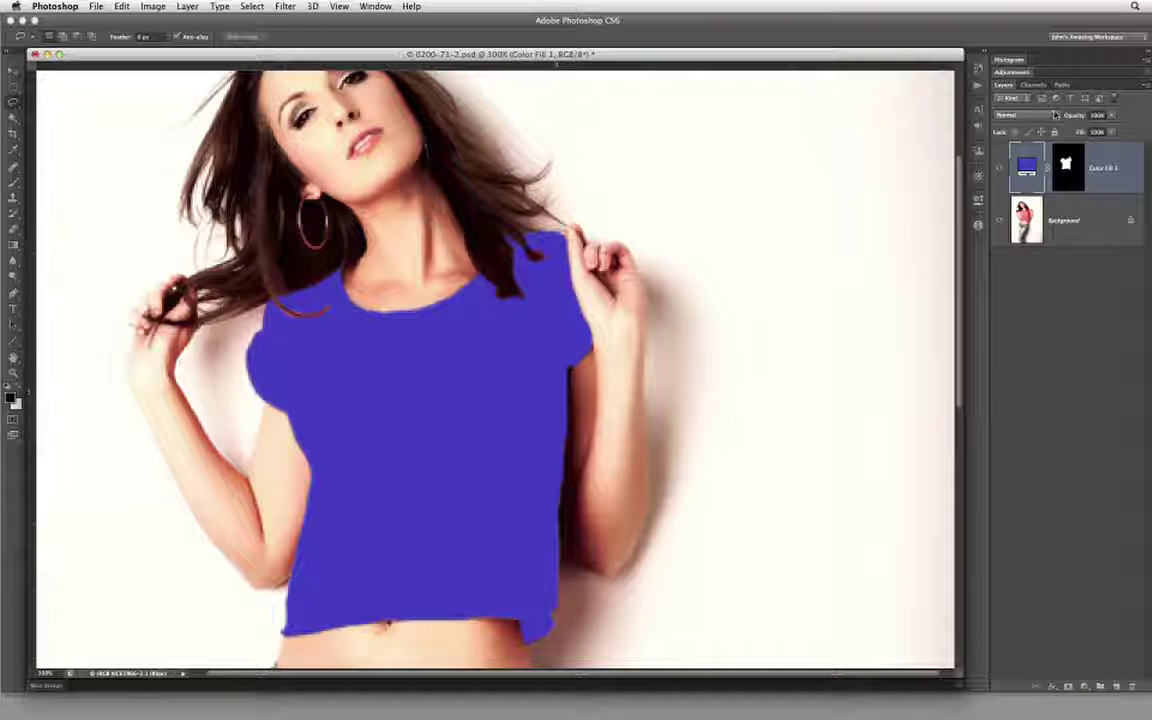
pyautogui.click(1055, 115)
pyautogui.click(1035, 345)
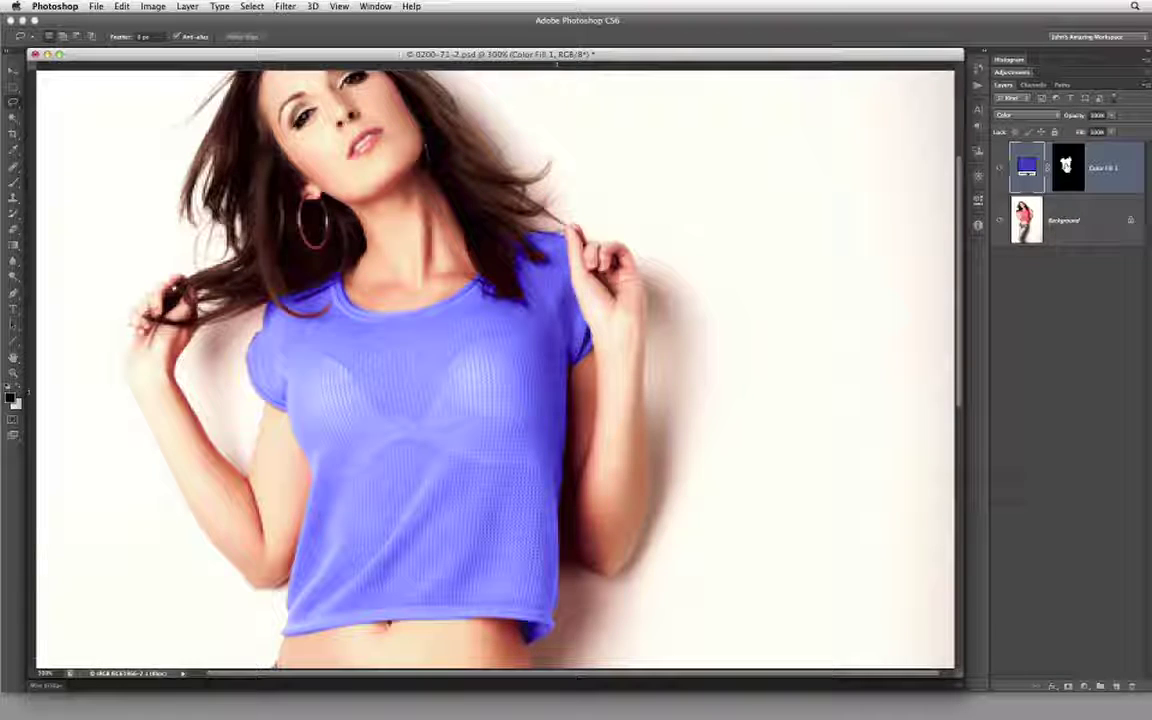
# - Paint white on the fill layer's mask with a small, low-opacity brush over the reddish shoulder strand, and compare with the layer hidden and shown
pyautogui.click(1072, 170)
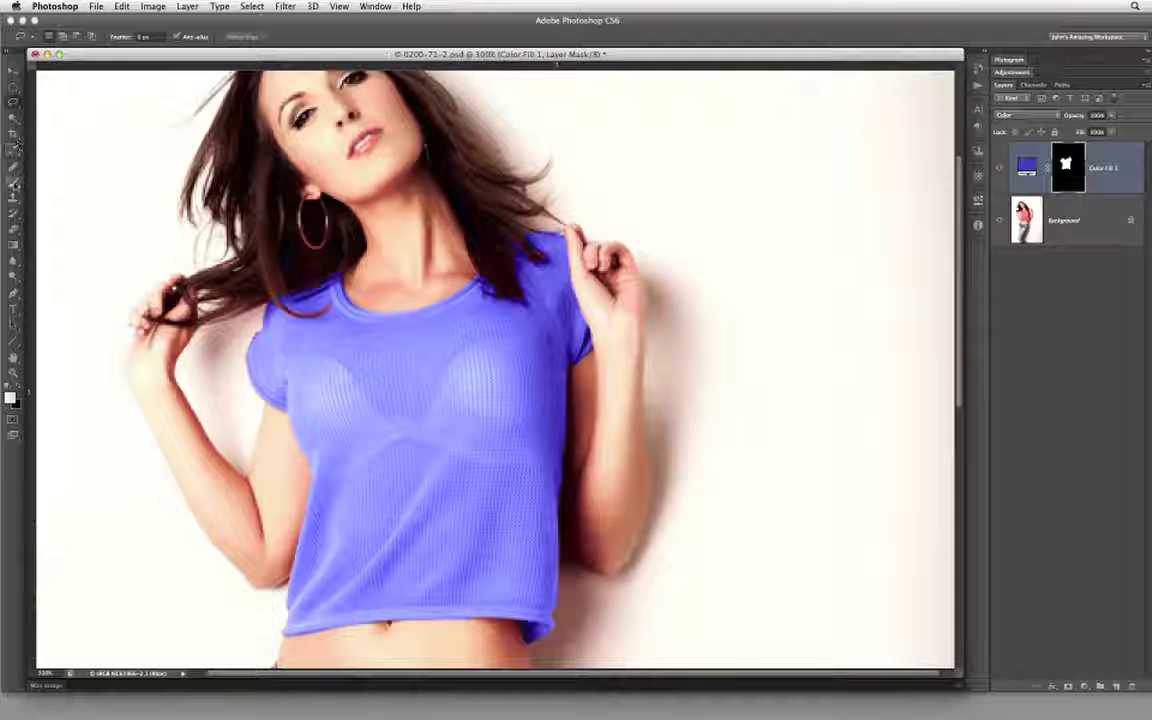
pyautogui.click(14, 186)
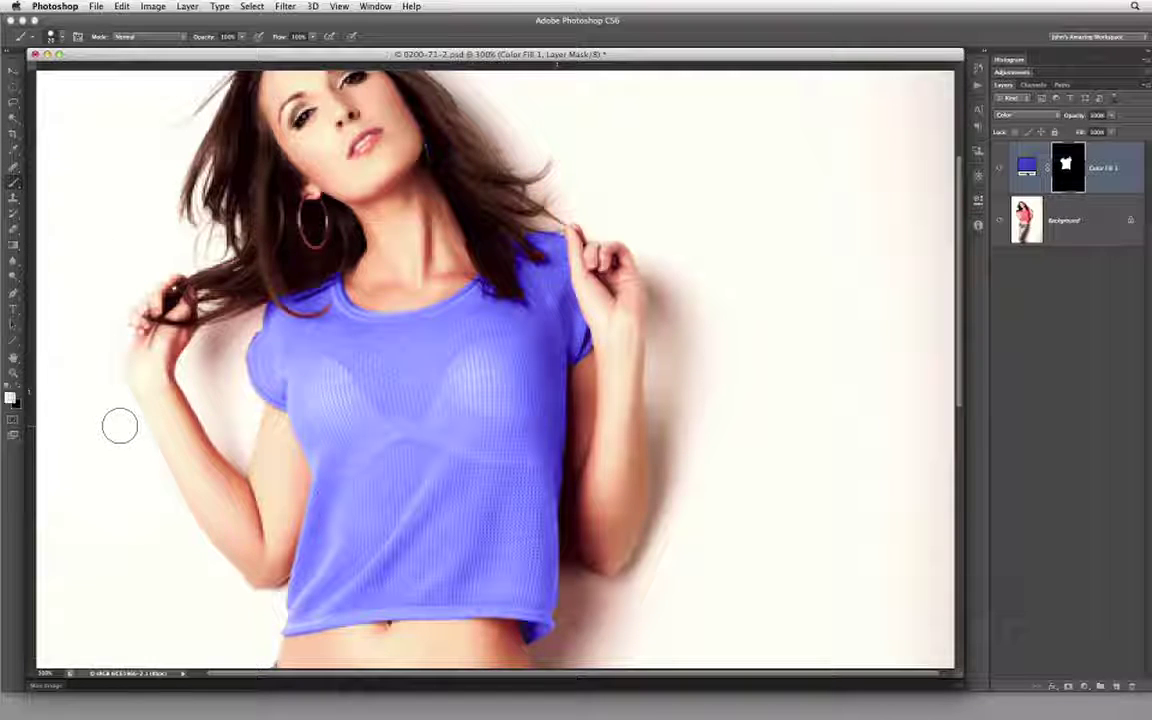
pyautogui.press('[')
pyautogui.press('[')
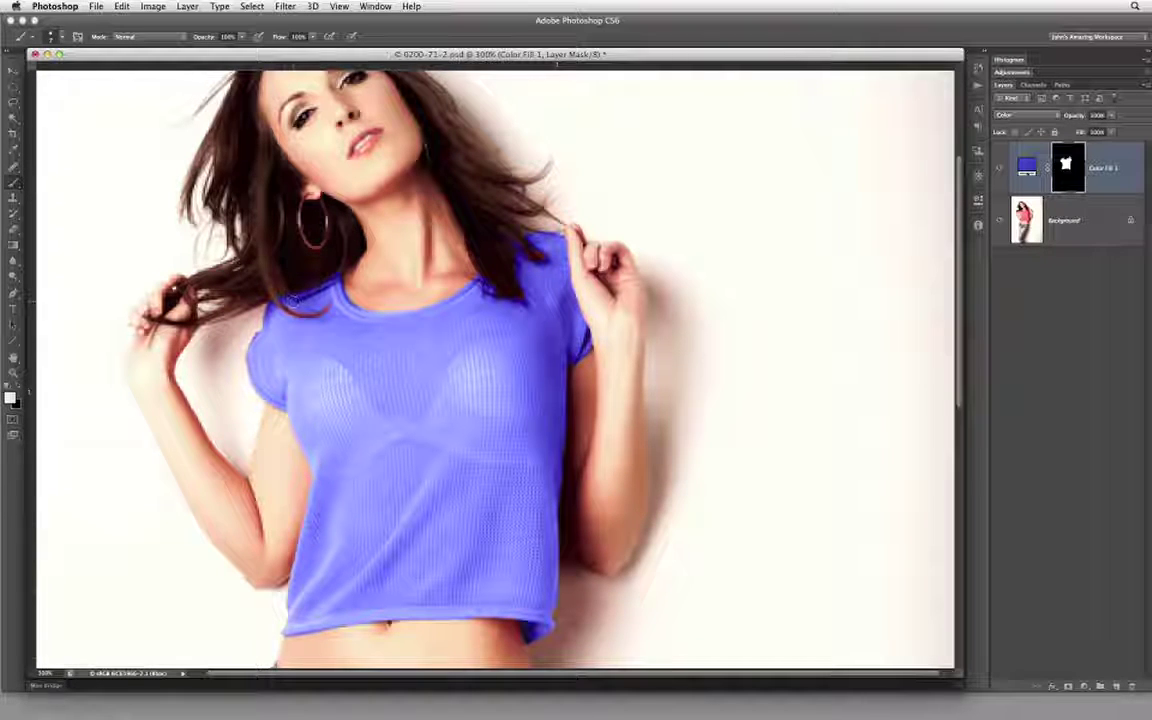
pyautogui.moveTo(208, 40); pyautogui.dragTo(150, 38)
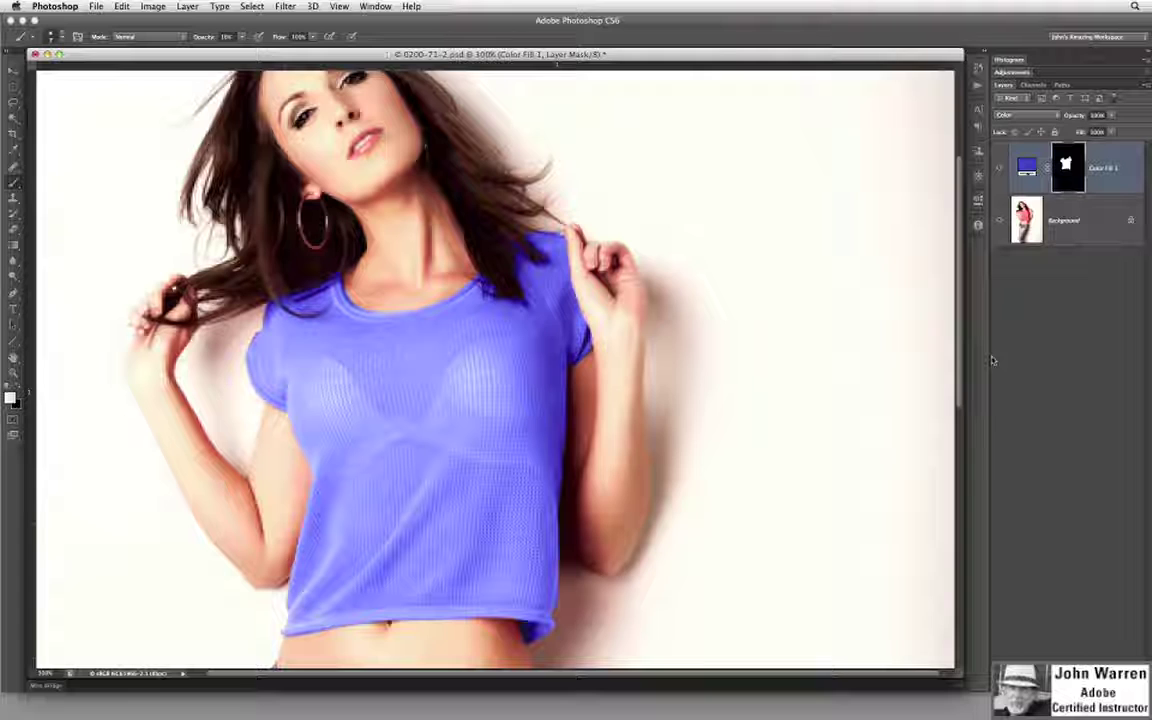
pyautogui.click(999, 169)
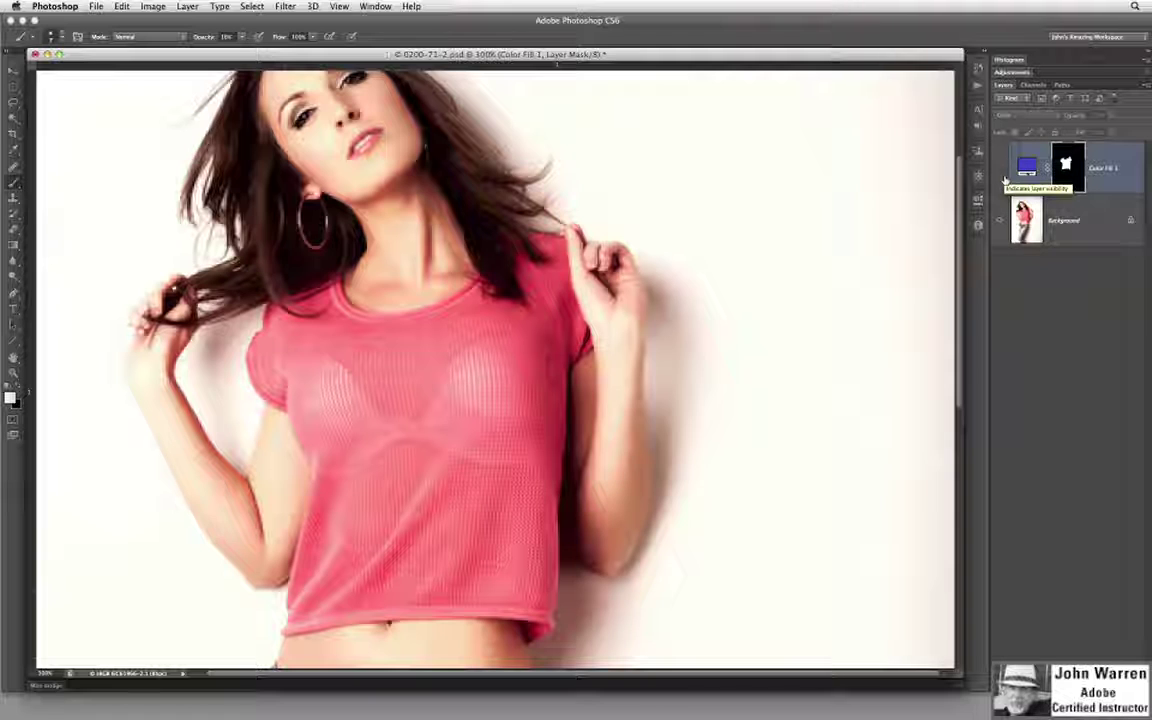
pyautogui.click(999, 170)
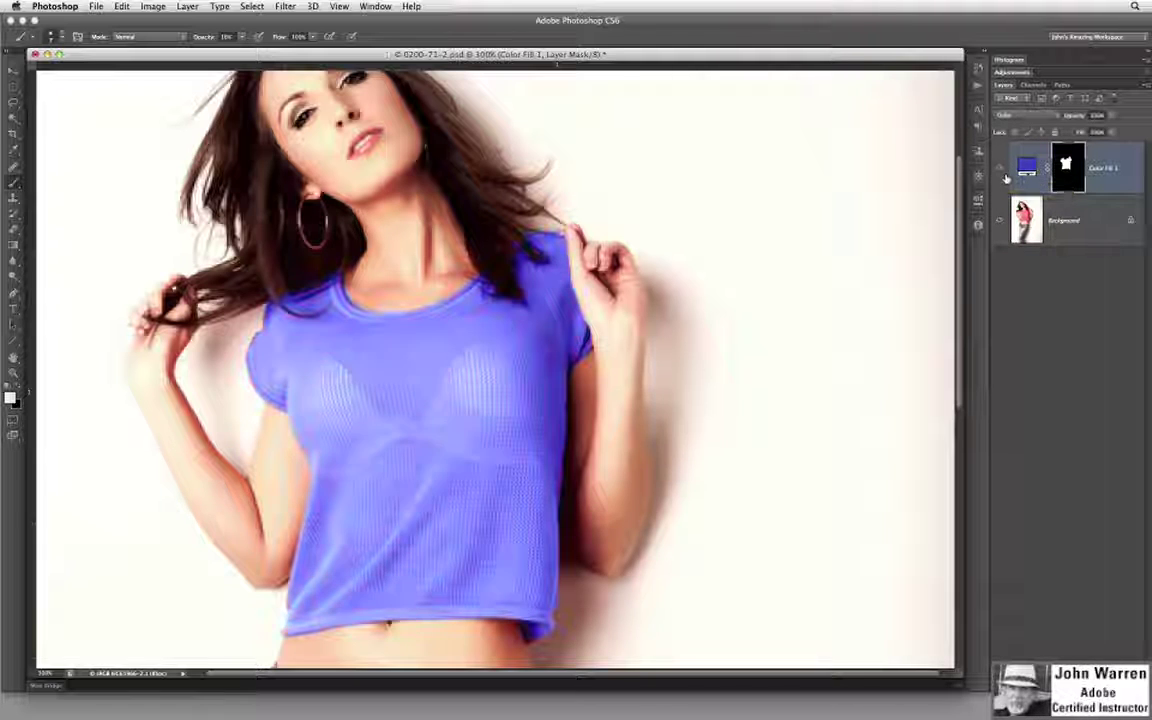